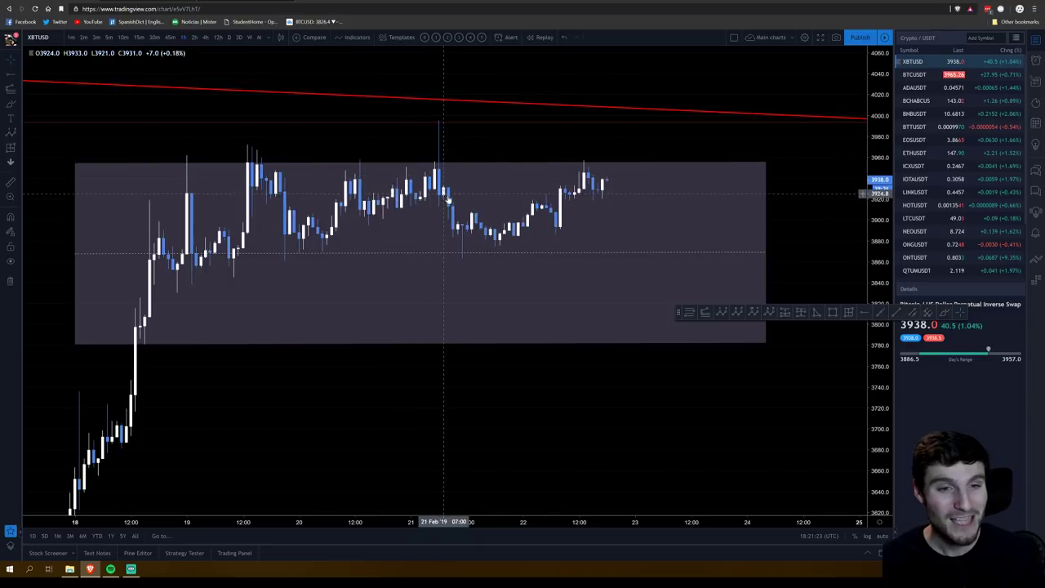
- Examine the XBTUSD hourly candles of 21 and 22 February within the shaded trading range
{"action": "scroll", "coordinate": [489, 204], "scroll_direction": "up", "scroll_amount": 2}
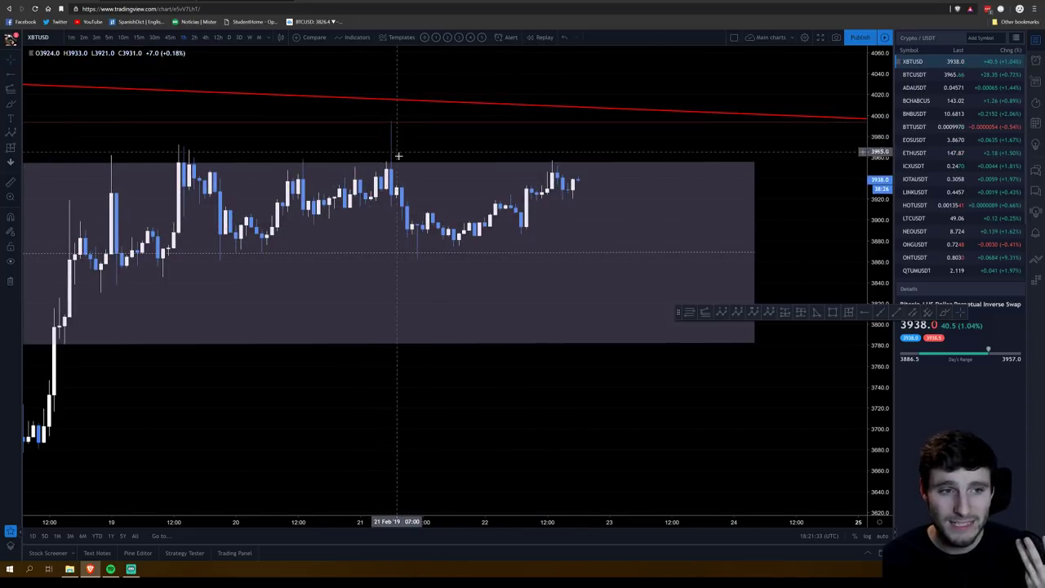
{"action": "scroll", "coordinate": [532, 200], "scroll_direction": "down", "scroll_amount": 3}
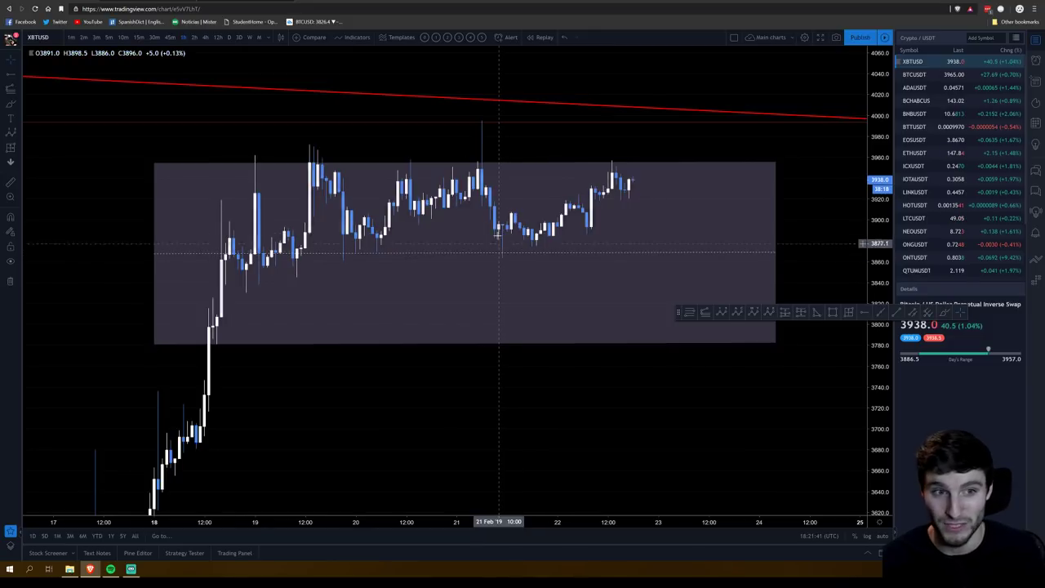
{"action": "scroll", "coordinate": [485, 205], "scroll_direction": "up", "scroll_amount": 1}
{"action": "scroll", "coordinate": [484, 204], "scroll_direction": "up", "scroll_amount": 1}
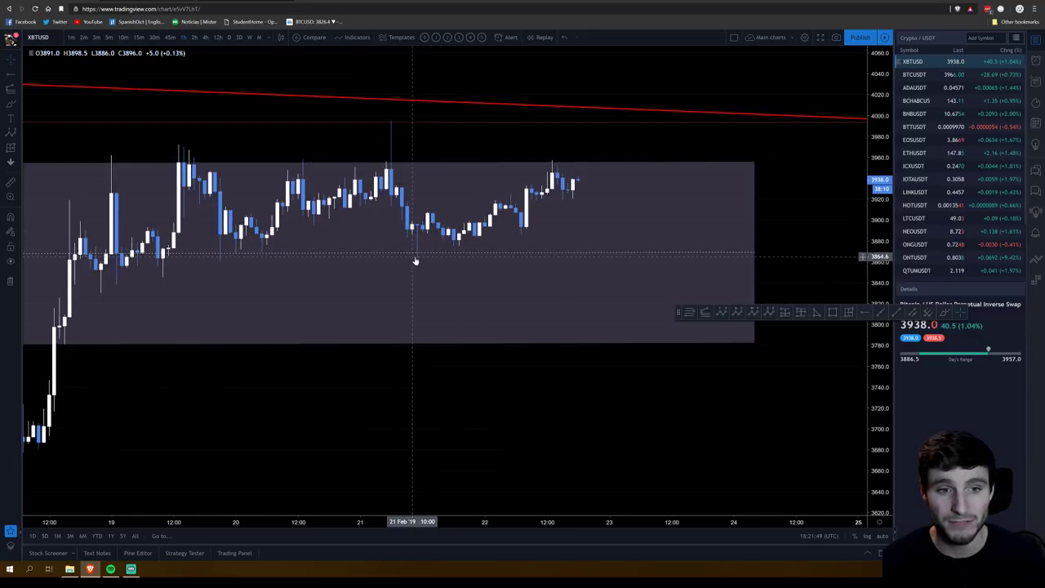
{"action": "scroll", "coordinate": [413, 257], "scroll_direction": "up", "scroll_amount": 1}
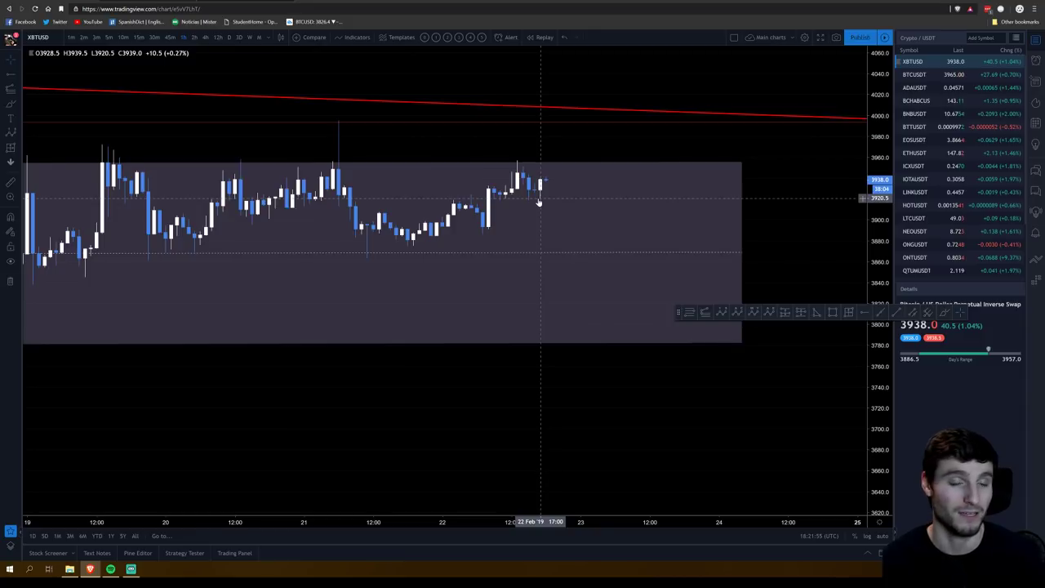
{"action": "scroll", "coordinate": [539, 202], "scroll_direction": "down", "scroll_amount": 2}
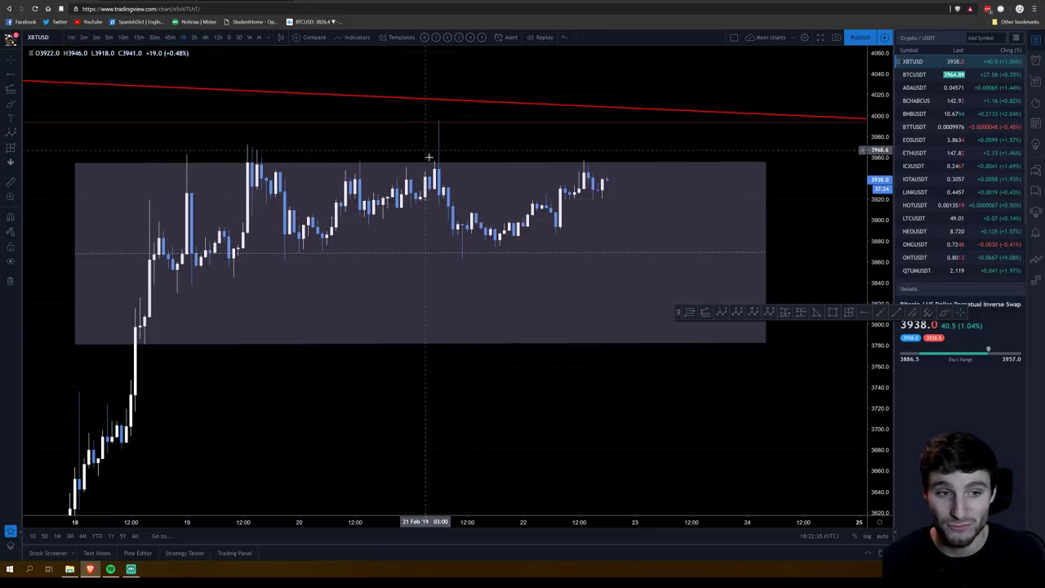
{"action": "scroll", "coordinate": [417, 196], "scroll_direction": "up", "scroll_amount": 2}
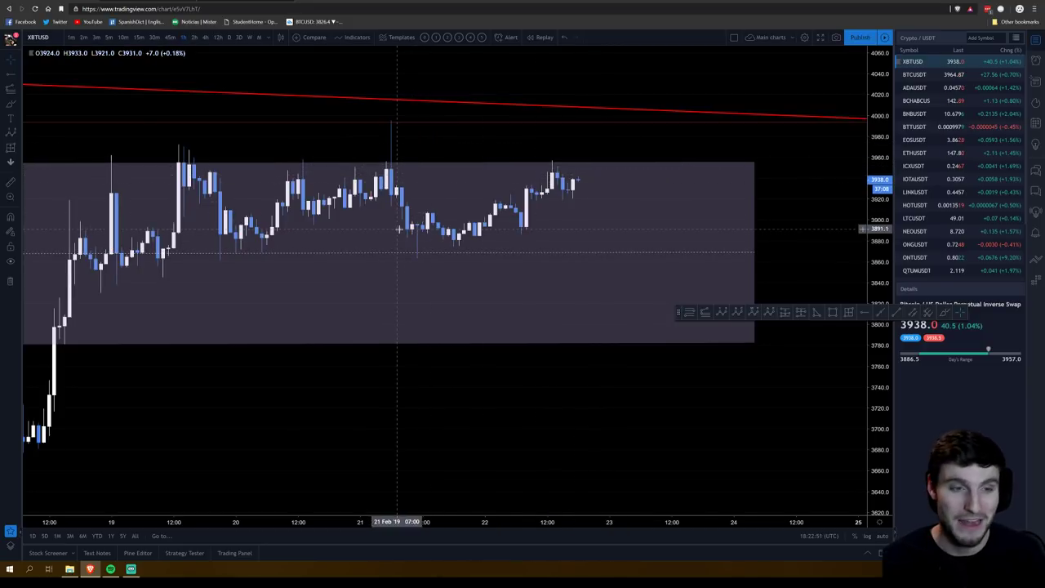
{"action": "scroll", "coordinate": [441, 245], "scroll_direction": "down", "scroll_amount": 1}
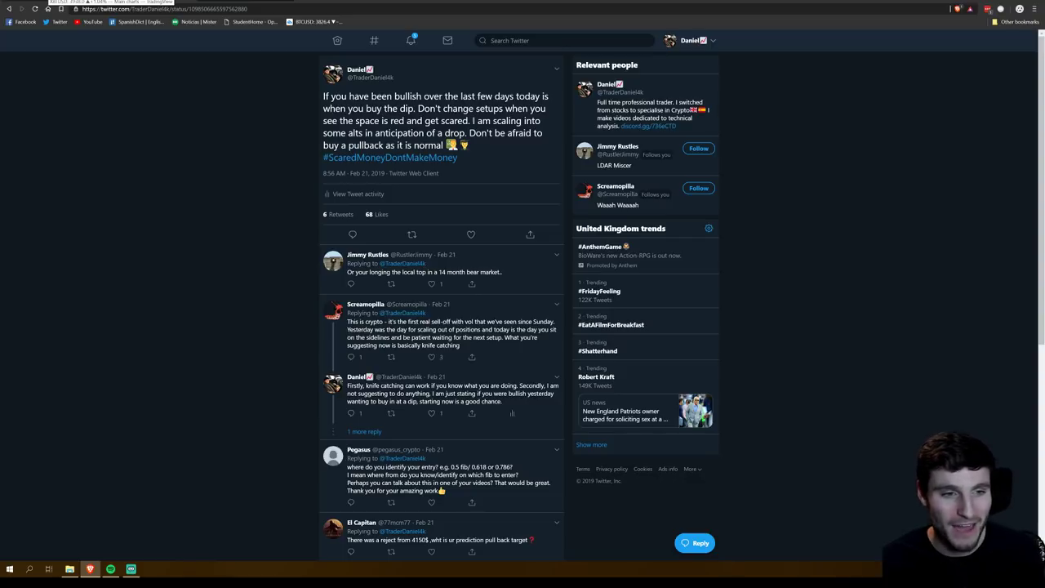
- Compare the XBTUSD chart with the 21 February Twitter posts about buying the dip and the $VET range breakout
{"action": "left_click", "coordinate": [74, 2]}
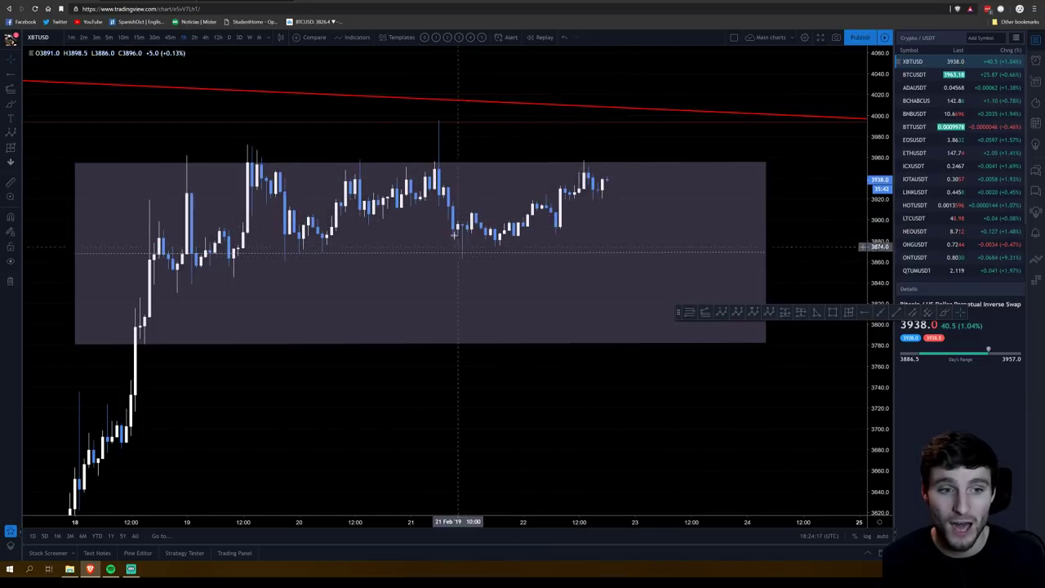
{"action": "key", "text": "ctrl+Tab"}
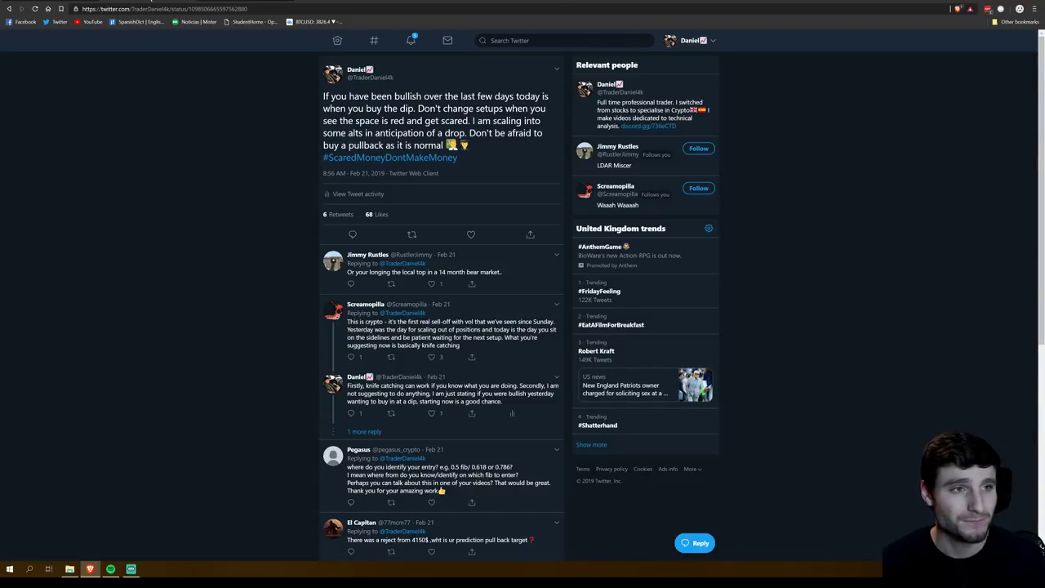
{"action": "key", "text": "ctrl+shift+Tab"}
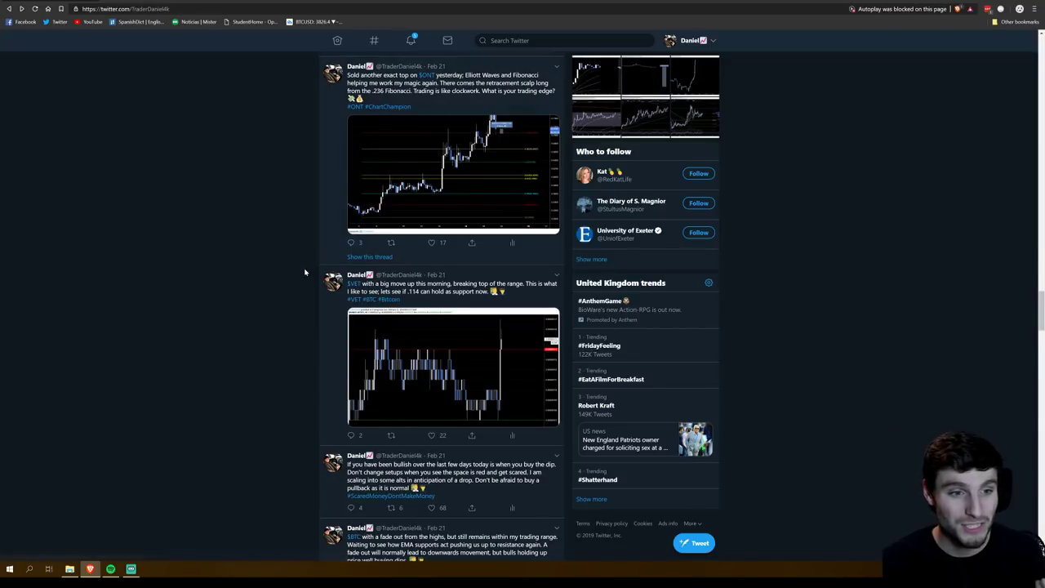
{"action": "scroll", "coordinate": [294, 320], "scroll_direction": "up", "scroll_amount": 1}
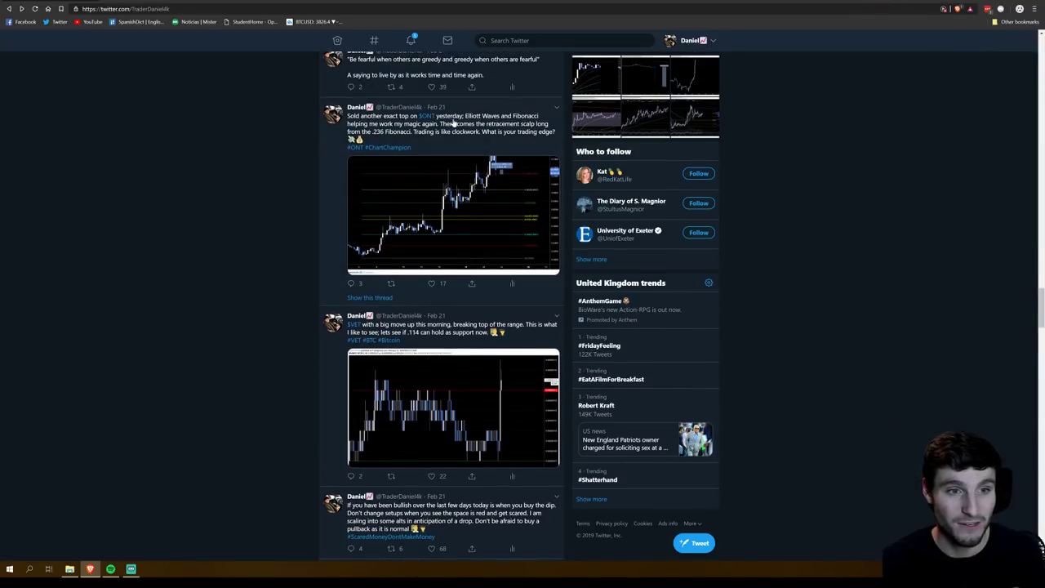
{"action": "scroll", "coordinate": [302, 292], "scroll_direction": "down", "scroll_amount": 2}
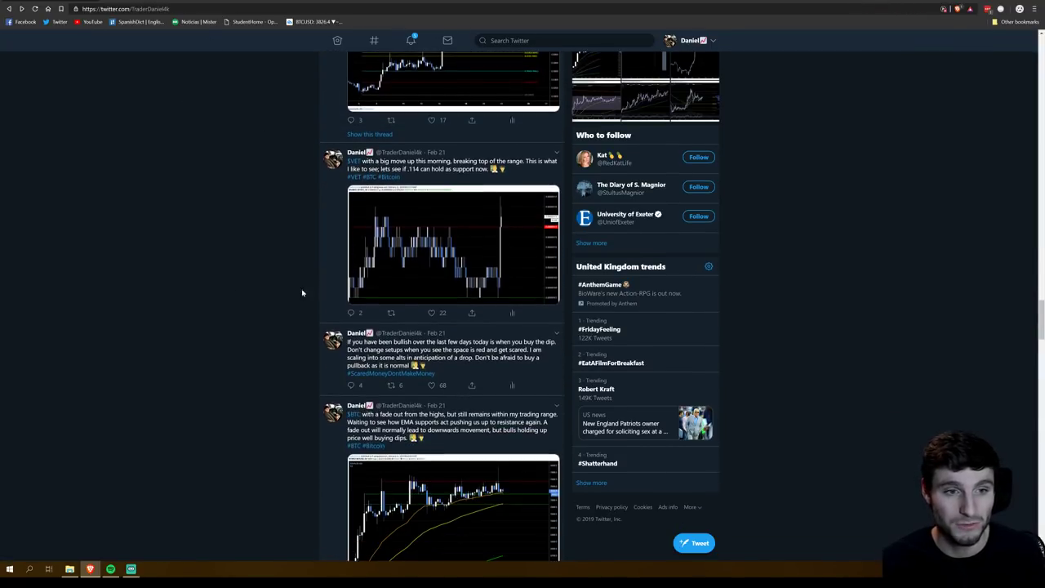
{"action": "left_click", "coordinate": [418, 227]}
{"action": "left_click", "coordinate": [129, 287]}
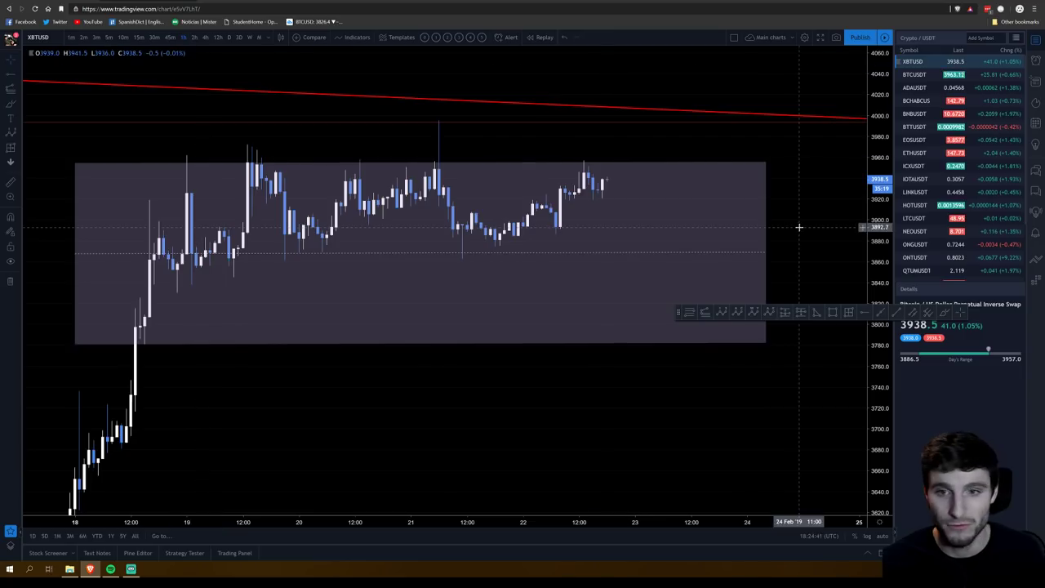
- Open the VETUSDT chart from the watchlist on the 4-hour timeframe and bring waves (1) to (5) into view
{"action": "scroll", "coordinate": [959, 227], "scroll_direction": "down", "scroll_amount": 2}
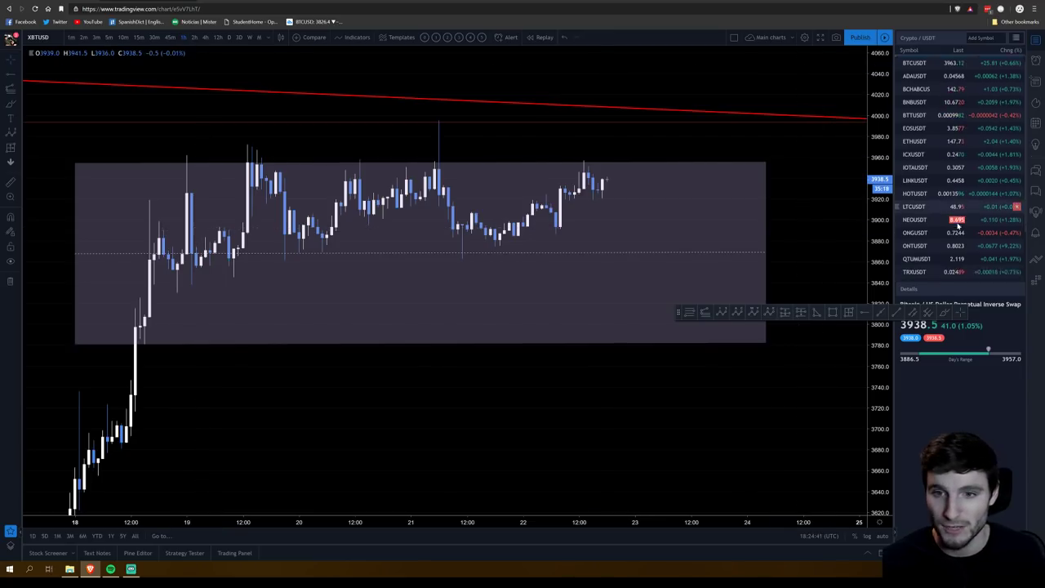
{"action": "left_click", "coordinate": [937, 225]}
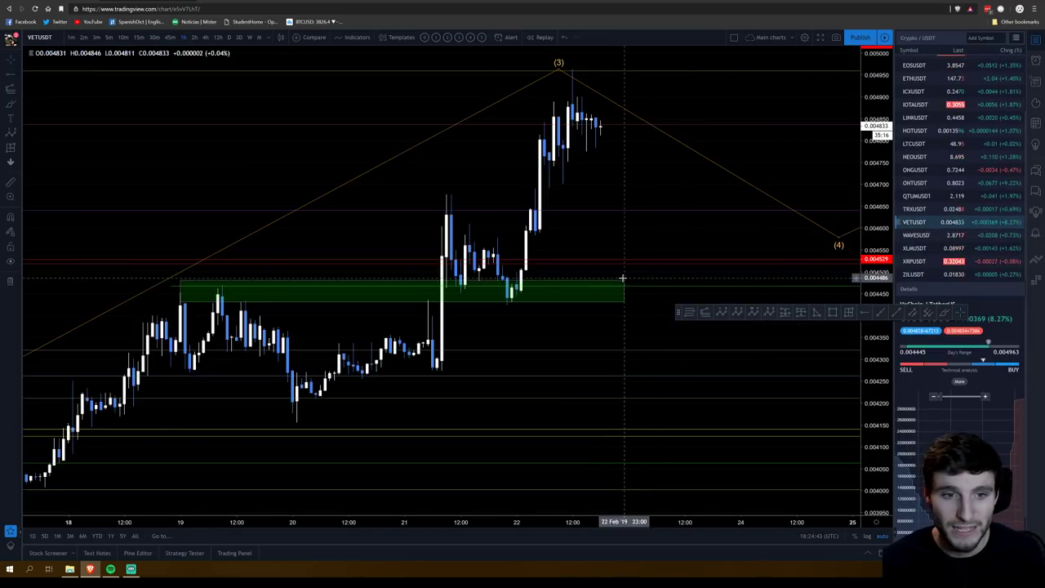
{"action": "scroll", "coordinate": [711, 292], "scroll_direction": "down", "scroll_amount": 3}
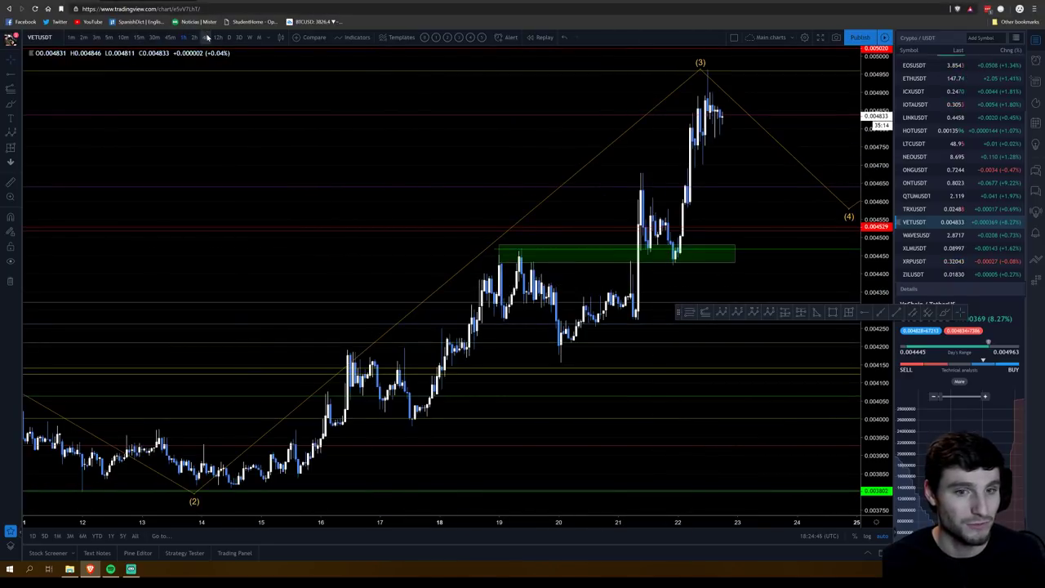
{"action": "left_click", "coordinate": [207, 37]}
{"action": "left_click_drag", "start_coordinate": [506, 185], "coordinate": [345, 275]}
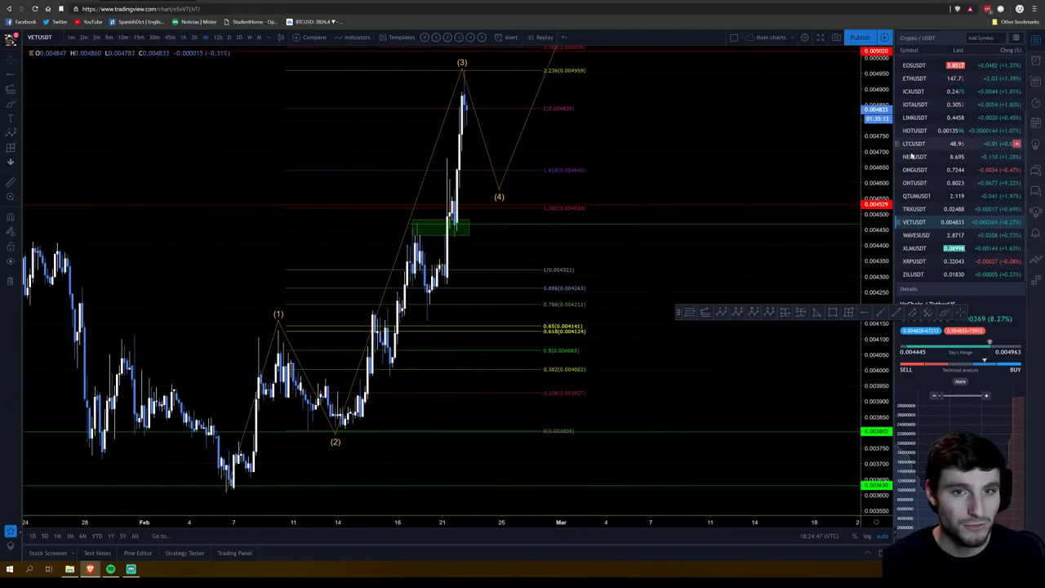
{"action": "left_click_drag", "start_coordinate": [472, 155], "coordinate": [455, 196]}
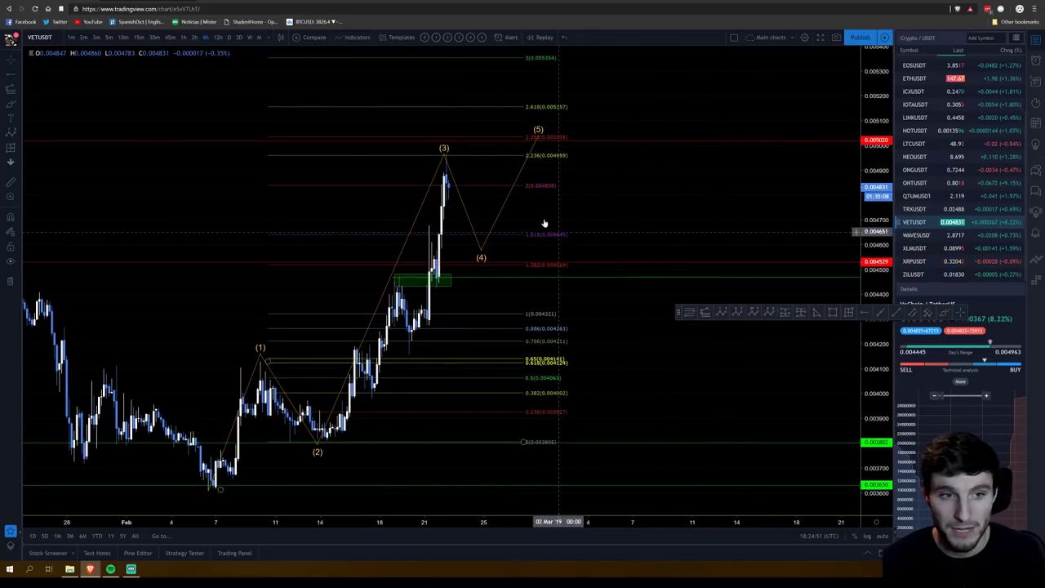
- Draw a Fibonacci retracement from the wave (2) low to the wave (3) high to check wave (4) levels, and delete it
{"action": "left_click", "coordinate": [691, 312]}
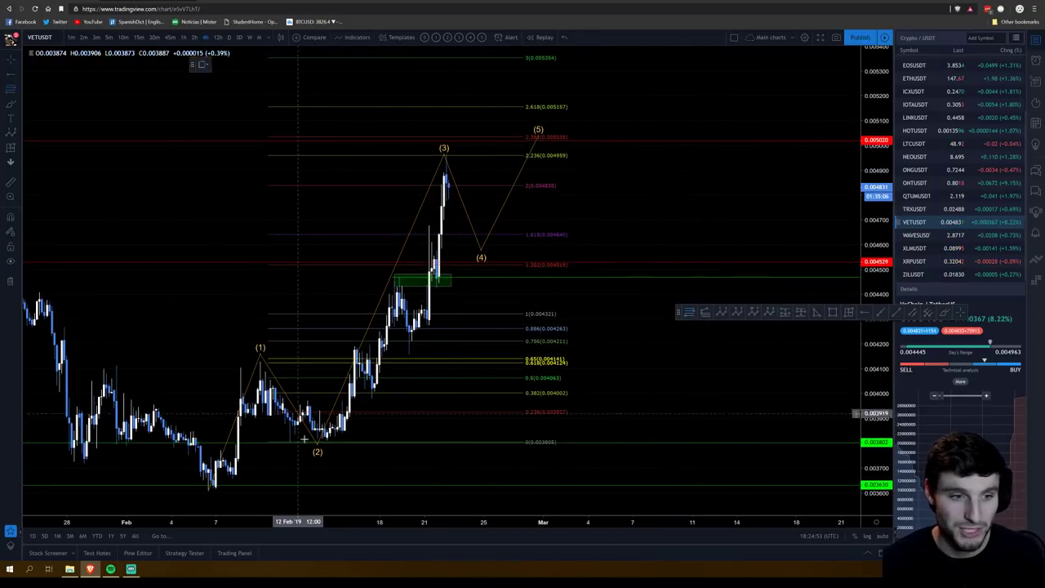
{"action": "left_click_drag", "start_coordinate": [335, 443], "coordinate": [588, 155]}
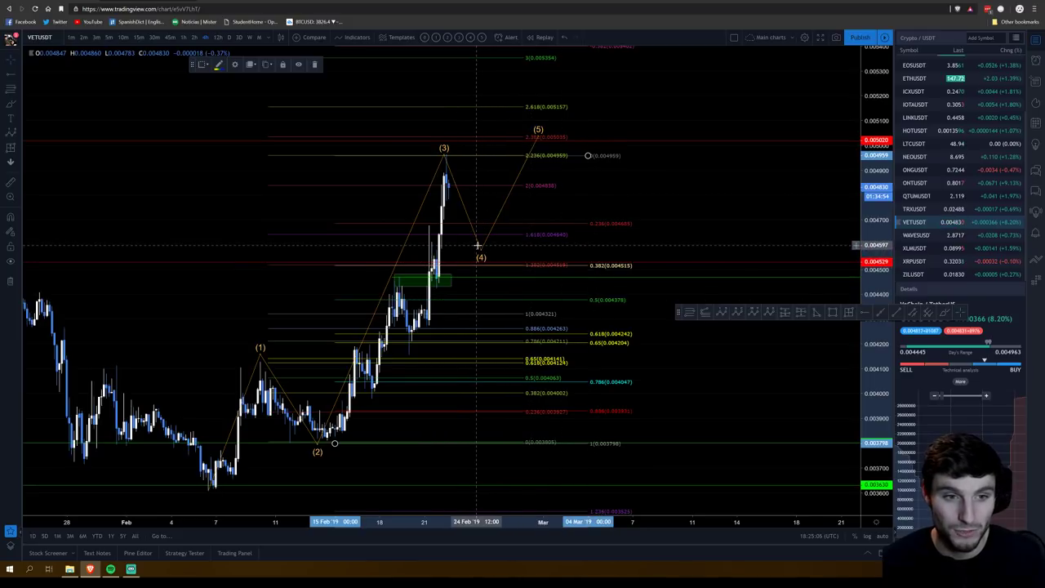
{"action": "key", "text": "Delete"}
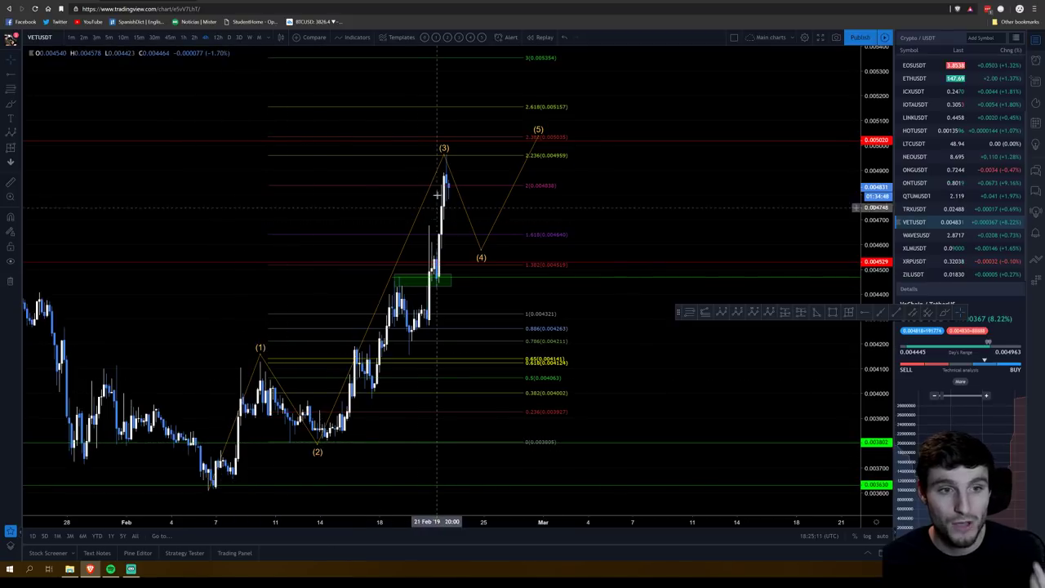
- Examine the VETUSDT Elliott wave count and the projected waves (4) and (5) against the Fibonacci levels
{"action": "left_click", "coordinate": [467, 208]}
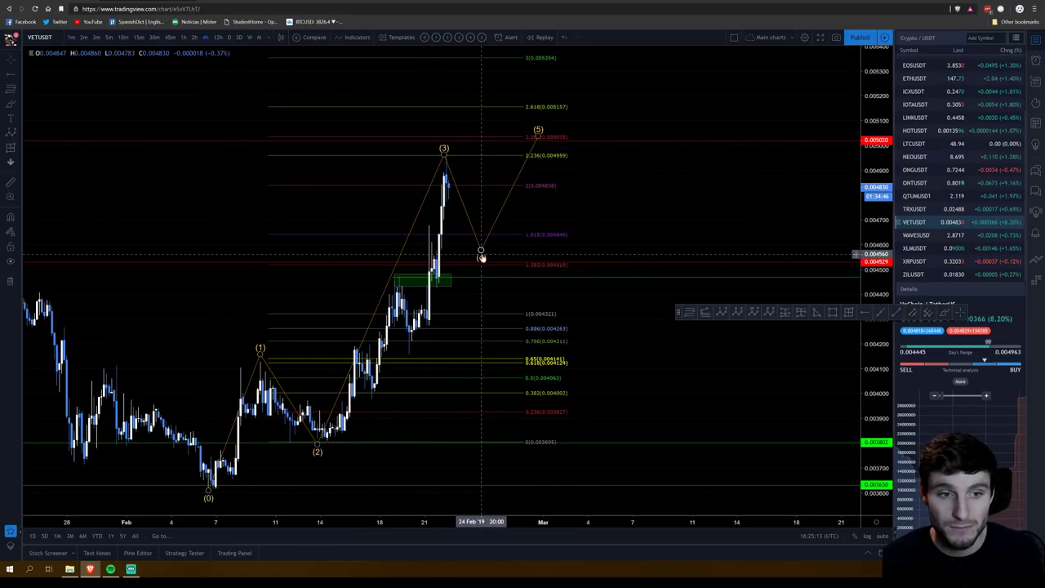
{"action": "scroll", "coordinate": [588, 205], "scroll_direction": "up", "scroll_amount": 5}
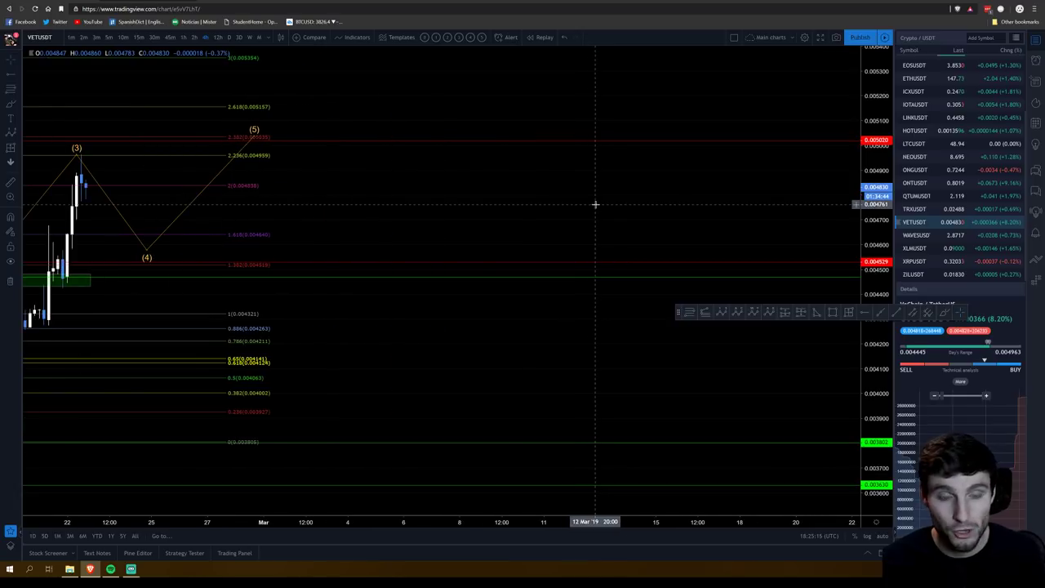
{"action": "scroll", "coordinate": [531, 196], "scroll_direction": "left", "scroll_amount": 3}
{"action": "scroll", "coordinate": [572, 186], "scroll_direction": "left", "scroll_amount": 3}
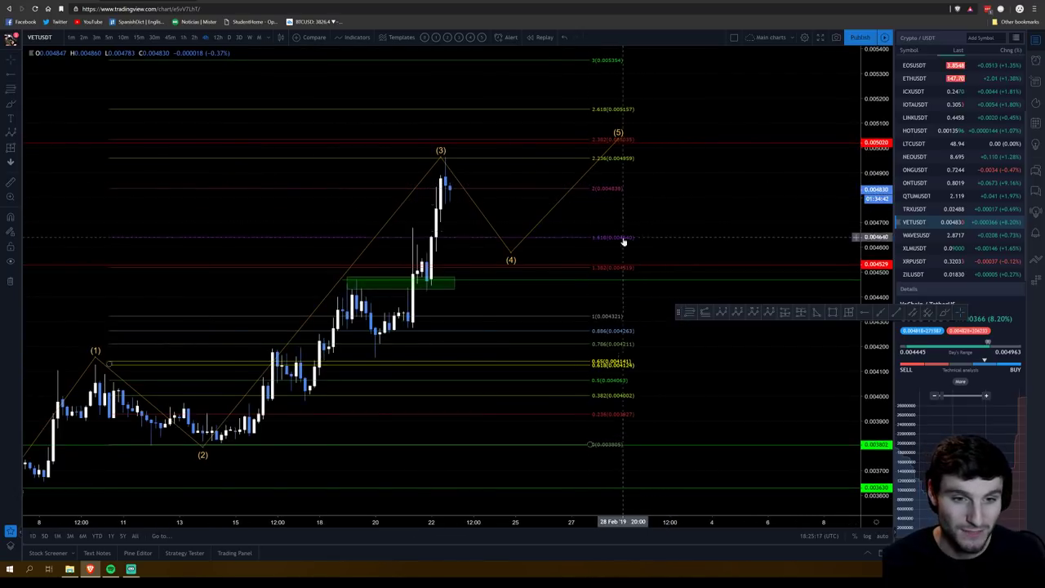
{"action": "scroll", "coordinate": [588, 302], "scroll_direction": "down", "scroll_amount": 1}
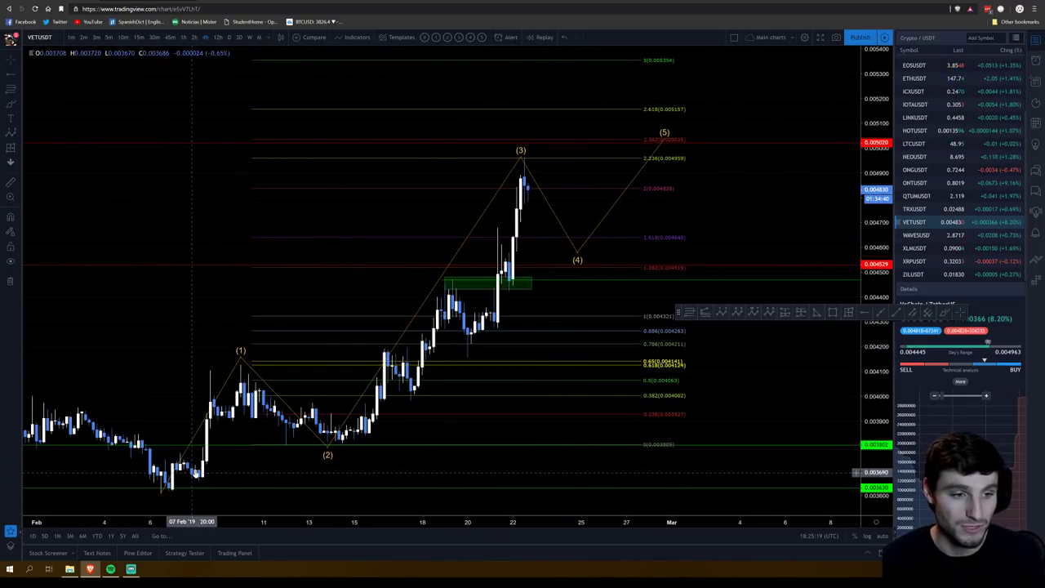
{"action": "scroll", "coordinate": [560, 367], "scroll_direction": "down", "scroll_amount": 2}
{"action": "left_click_drag", "start_coordinate": [791, 378], "coordinate": [584, 398]}
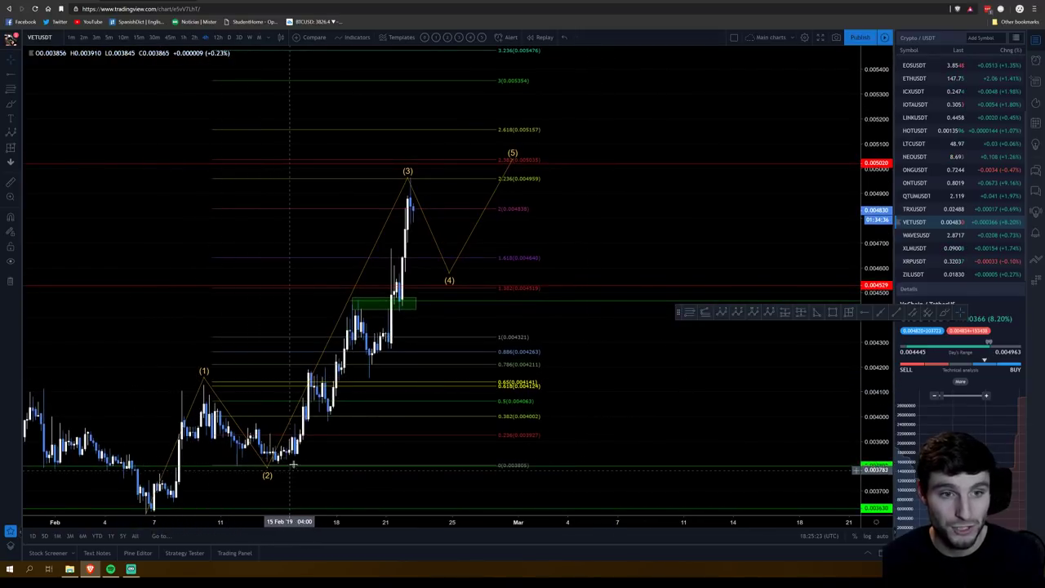
- Examine the 21 and 22 February VETUSDT candles around the green zone and the projected drop to wave (4)
{"action": "scroll", "coordinate": [321, 362], "scroll_direction": "up", "scroll_amount": 1}
{"action": "scroll", "coordinate": [601, 226], "scroll_direction": "left", "scroll_amount": 2}
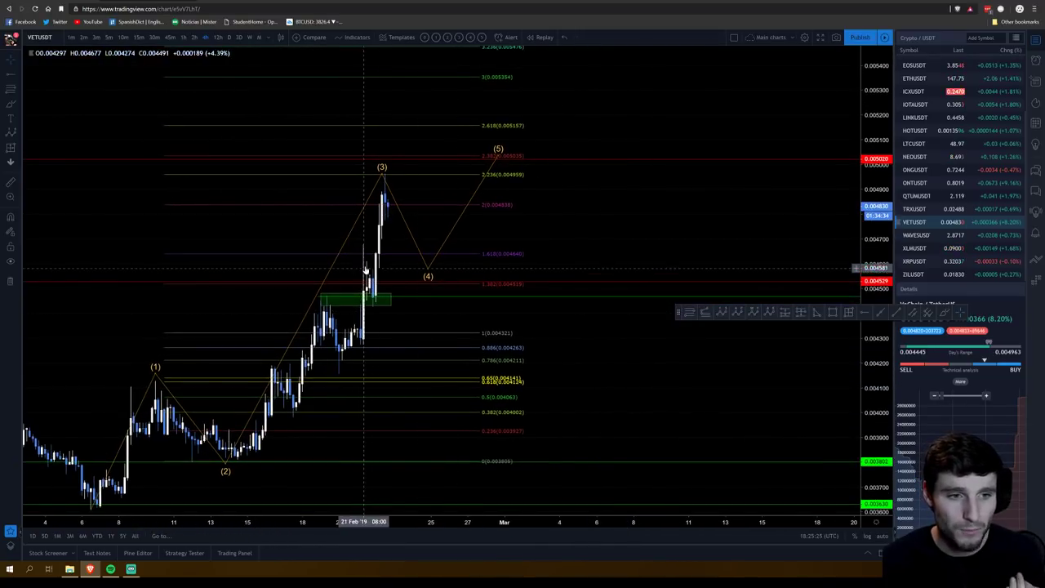
{"action": "scroll", "coordinate": [365, 269], "scroll_direction": "up", "scroll_amount": 1}
{"action": "scroll", "coordinate": [367, 270], "scroll_direction": "left", "scroll_amount": 3}
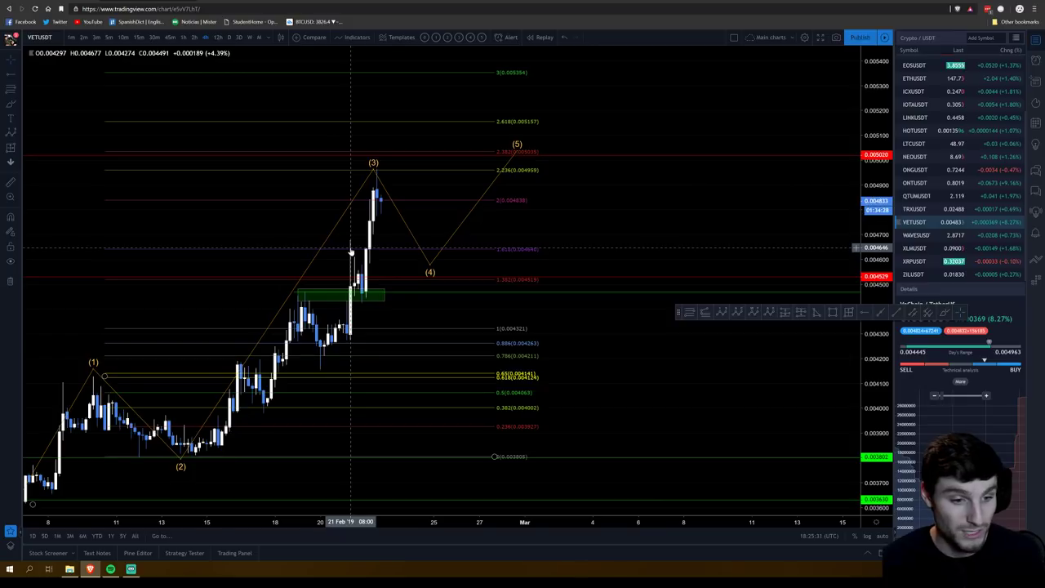
{"action": "scroll", "coordinate": [343, 251], "scroll_direction": "up", "scroll_amount": 1}
{"action": "scroll", "coordinate": [343, 250], "scroll_direction": "left", "scroll_amount": 3}
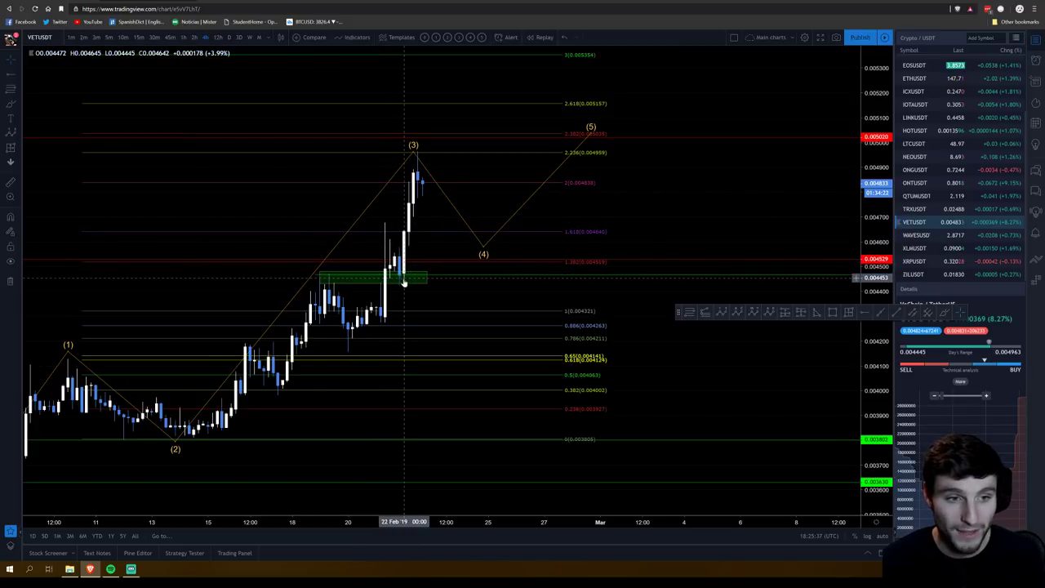
{"action": "scroll", "coordinate": [542, 292], "scroll_direction": "right", "scroll_amount": 3}
{"action": "scroll", "coordinate": [515, 277], "scroll_direction": "left", "scroll_amount": 3}
{"action": "scroll", "coordinate": [515, 277], "scroll_direction": "right", "scroll_amount": 2}
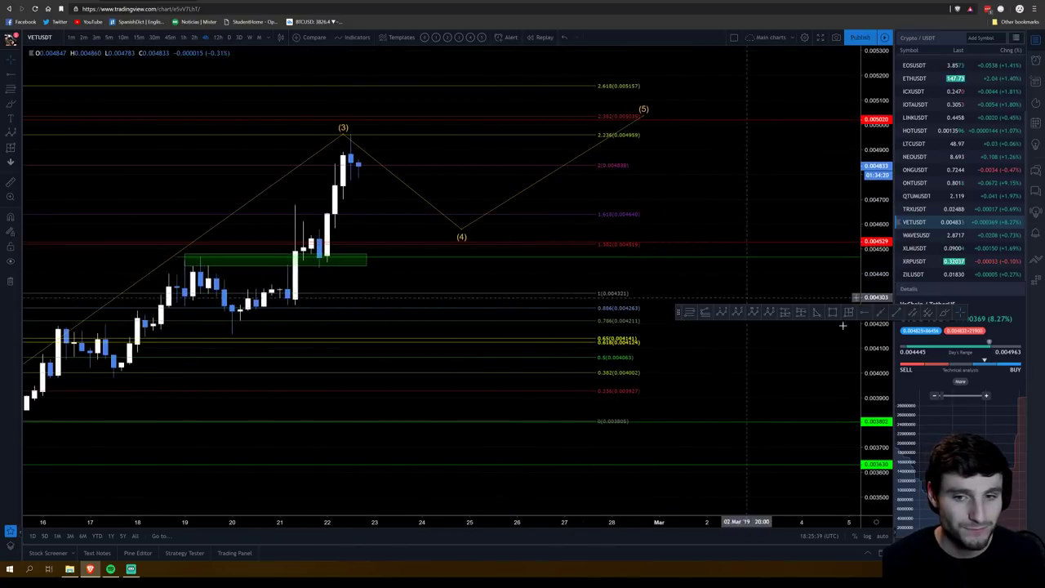
{"action": "scroll", "coordinate": [677, 264], "scroll_direction": "down", "scroll_amount": 2}
{"action": "scroll", "coordinate": [448, 315], "scroll_direction": "up", "scroll_amount": 3}
{"action": "scroll", "coordinate": [702, 236], "scroll_direction": "down", "scroll_amount": 2}
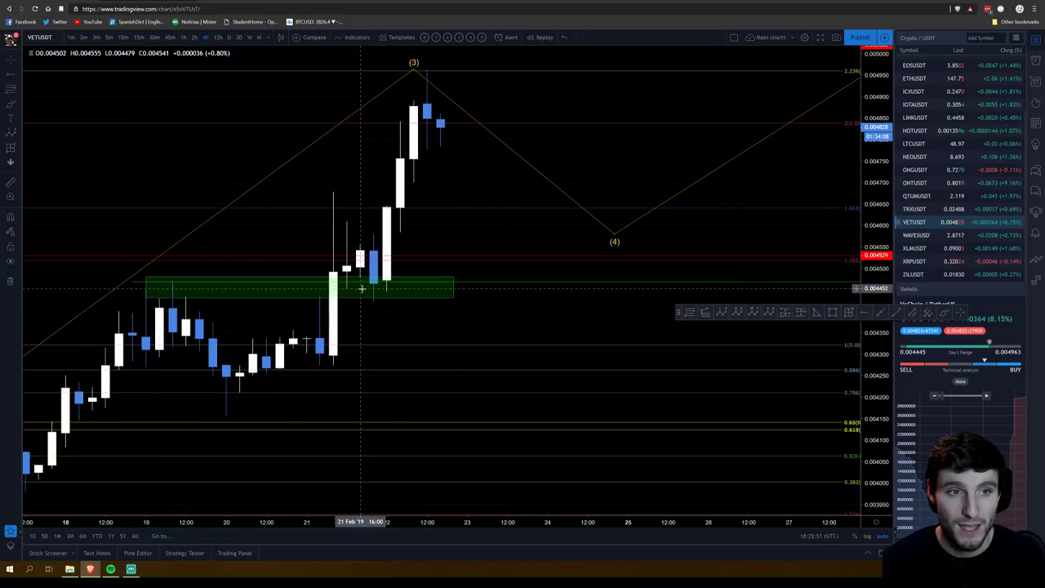
{"action": "scroll", "coordinate": [512, 127], "scroll_direction": "down", "scroll_amount": 2}
{"action": "scroll", "coordinate": [620, 219], "scroll_direction": "down", "scroll_amount": 5}
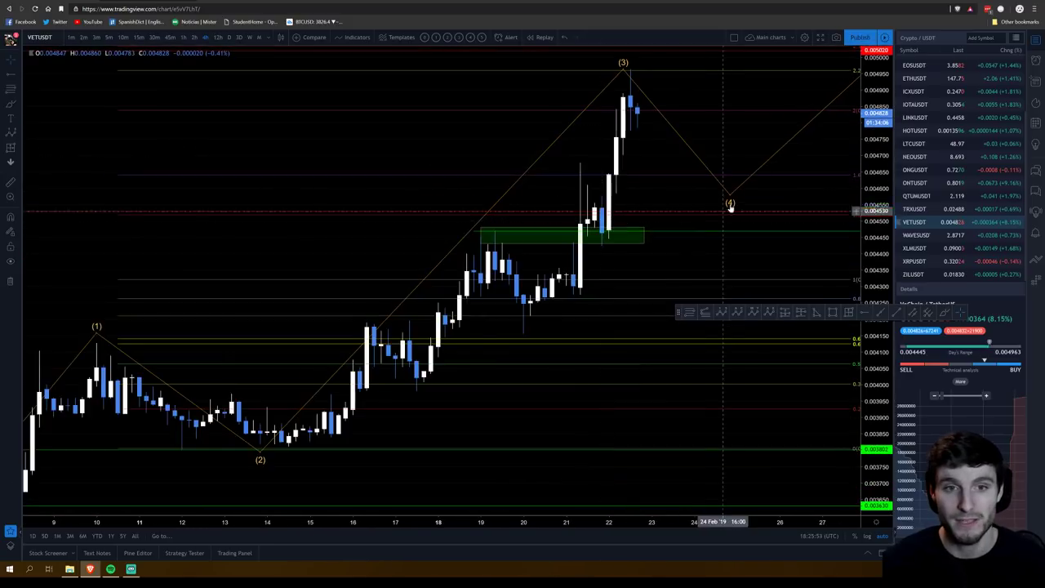
{"action": "scroll", "coordinate": [621, 219], "scroll_direction": "right", "scroll_amount": 1}
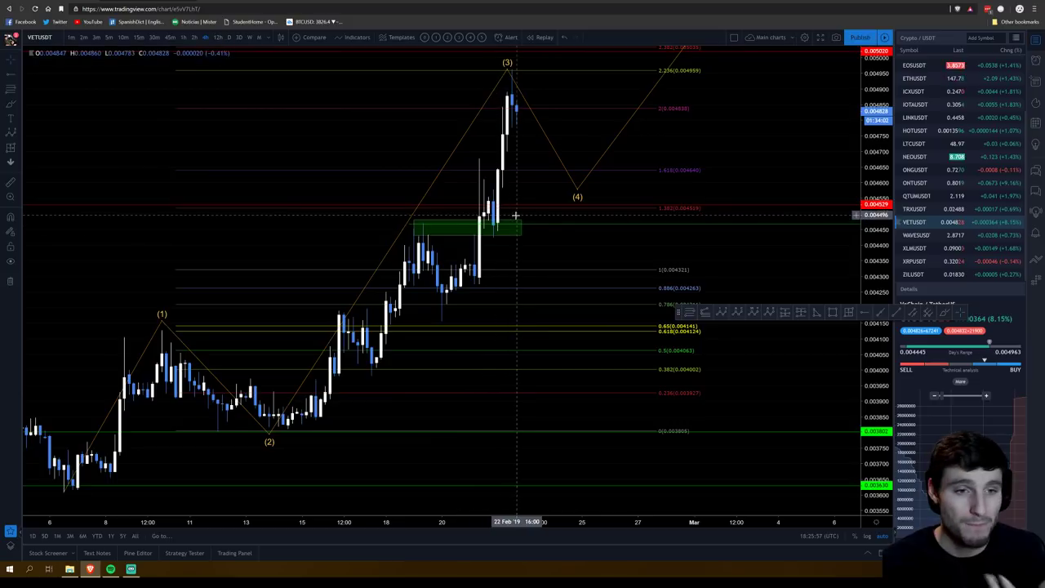
{"action": "scroll", "coordinate": [499, 228], "scroll_direction": "up", "scroll_amount": 2}
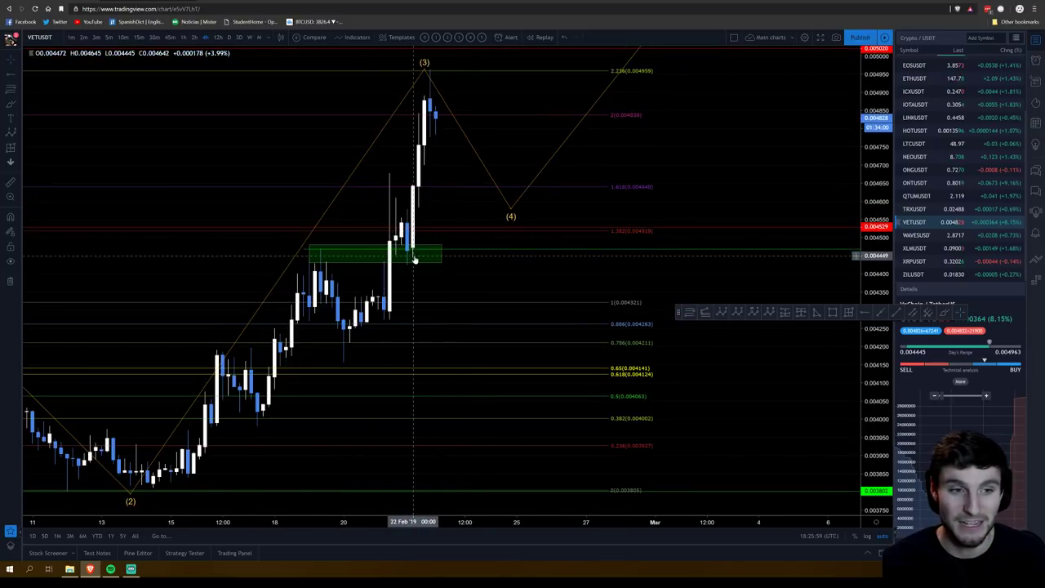
{"action": "scroll", "coordinate": [406, 258], "scroll_direction": "up", "scroll_amount": 1}
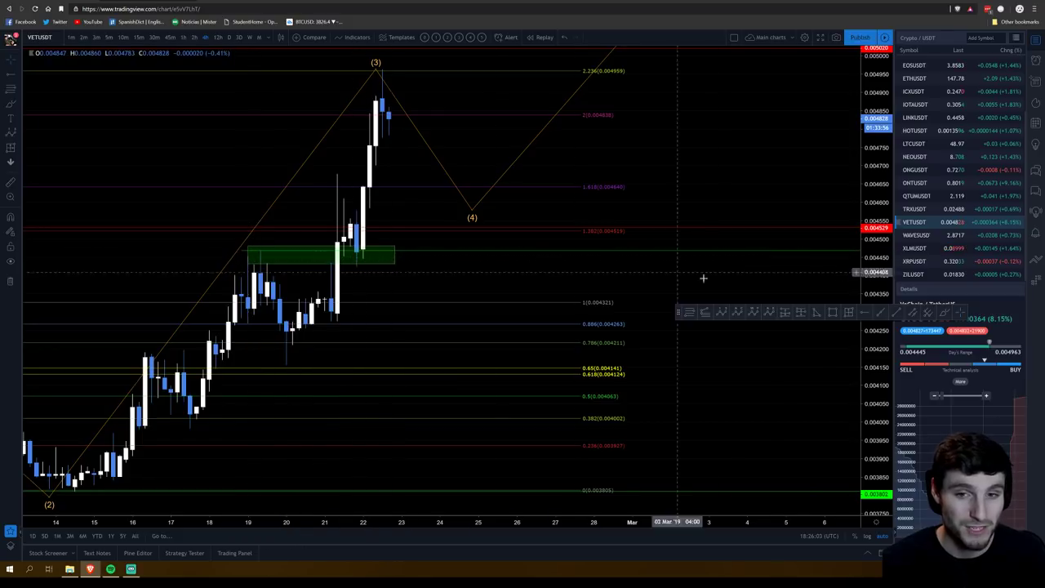
- Measure the price range from below the green zone to the wave (3) high and delete the measurement
{"action": "left_click_drag", "start_coordinate": [376, 267], "coordinate": [414, 71]}
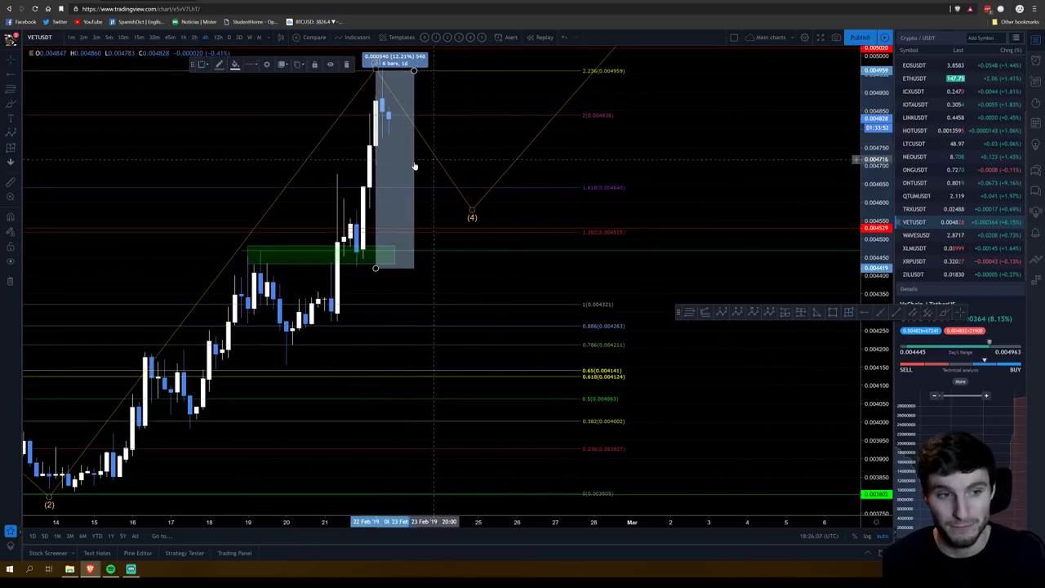
{"action": "key", "text": "Delete"}
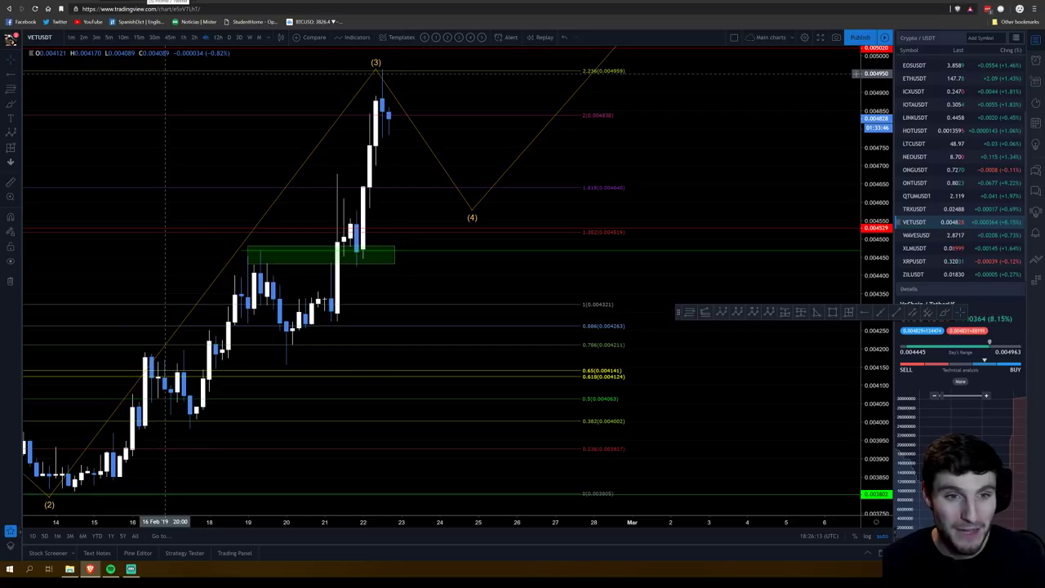
- Glance at the Twitter home feed and return to the VETUSDT chart
{"action": "key", "text": "alt+Left"}
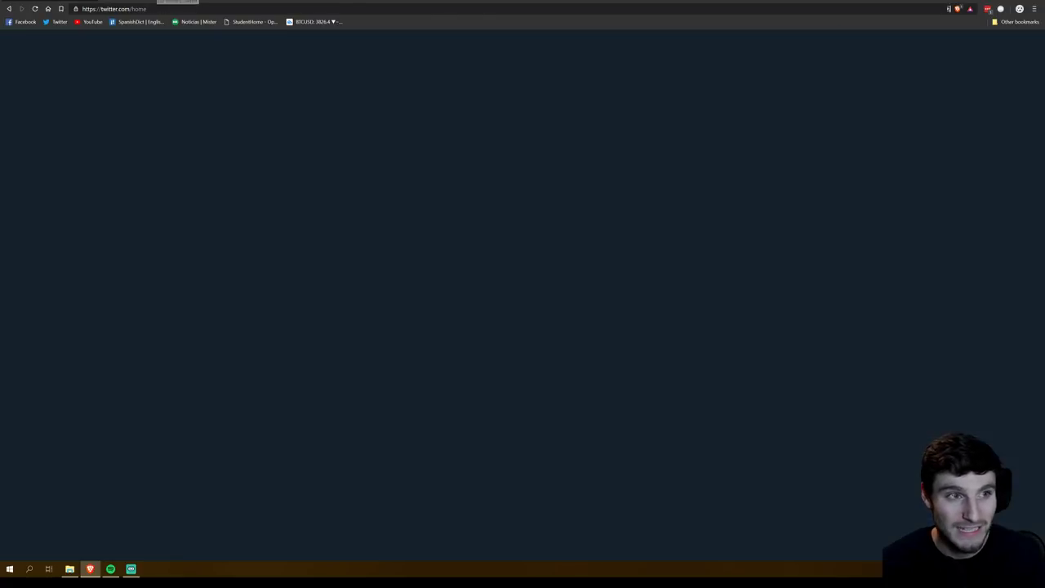
{"action": "key", "text": "alt+Right"}
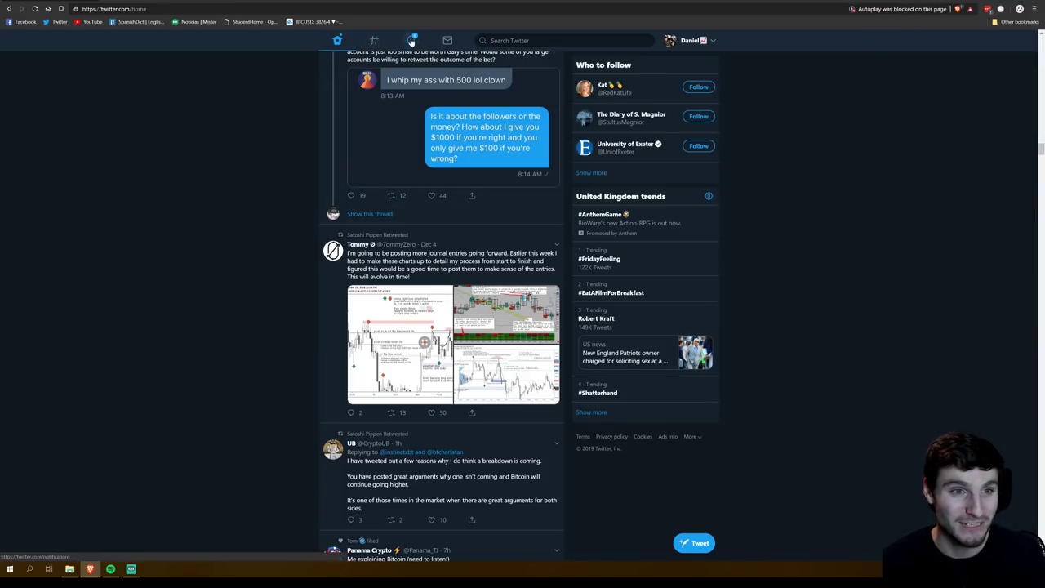
{"action": "scroll", "coordinate": [344, 268], "scroll_direction": "down", "scroll_amount": 3}
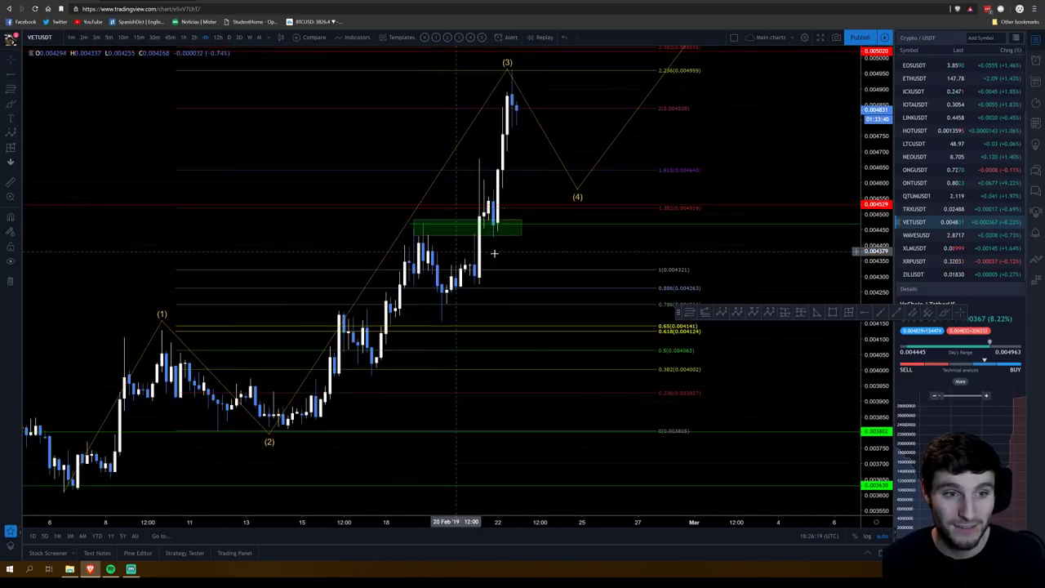
- Switch the VETUSDT chart to the daily timeframe and raise the projected wave (5) point to about 0.005087
{"action": "left_click_drag", "start_coordinate": [879, 141], "coordinate": [878, 175]}
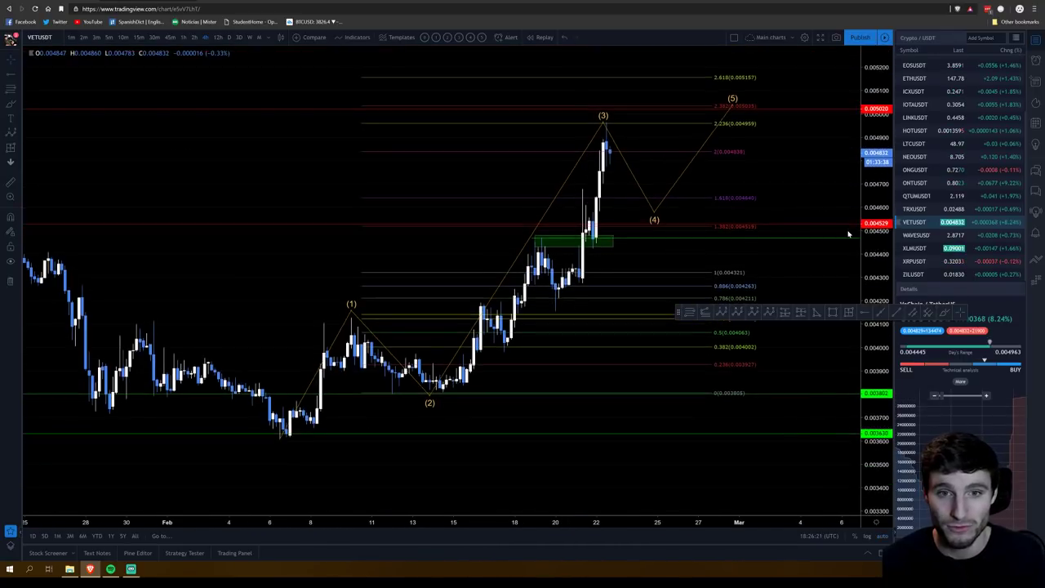
{"action": "left_click_drag", "start_coordinate": [623, 125], "coordinate": [522, 171]}
{"action": "scroll", "coordinate": [515, 142], "scroll_direction": "down", "scroll_amount": 2}
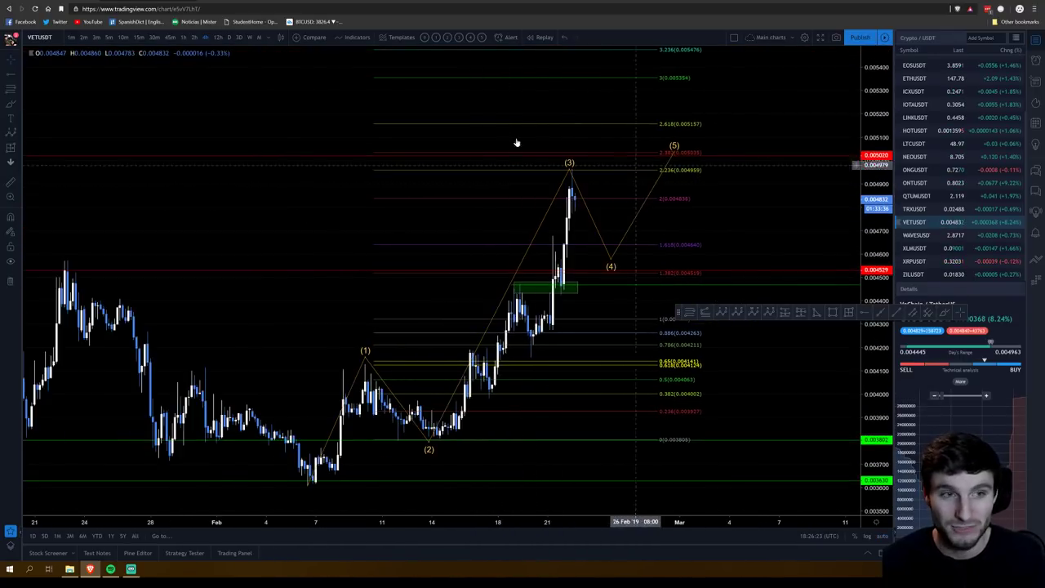
{"action": "left_click", "coordinate": [227, 38]}
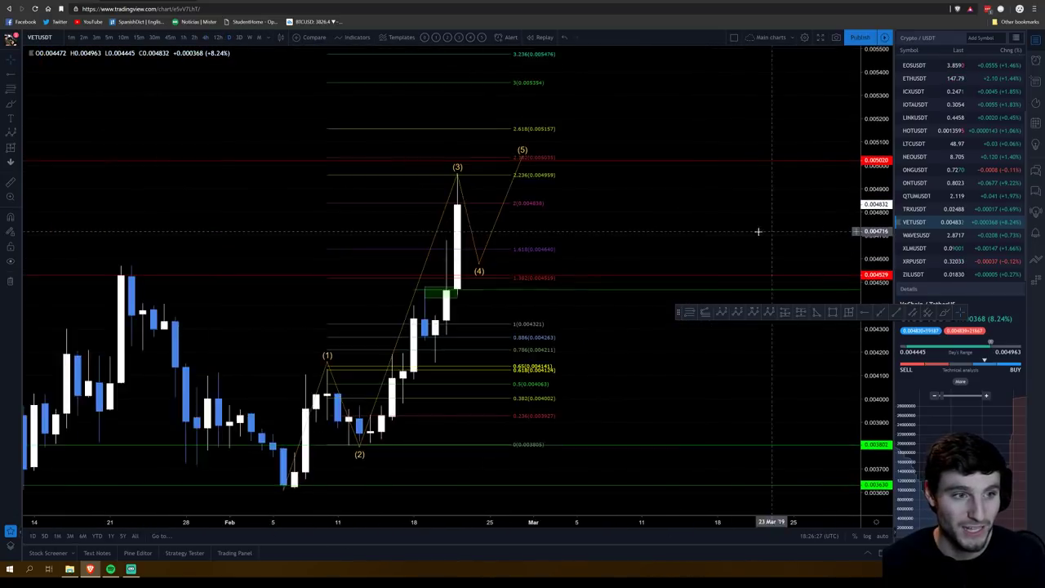
{"action": "scroll", "coordinate": [758, 231], "scroll_direction": "down", "scroll_amount": 2}
{"action": "scroll", "coordinate": [761, 231], "scroll_direction": "down", "scroll_amount": 2}
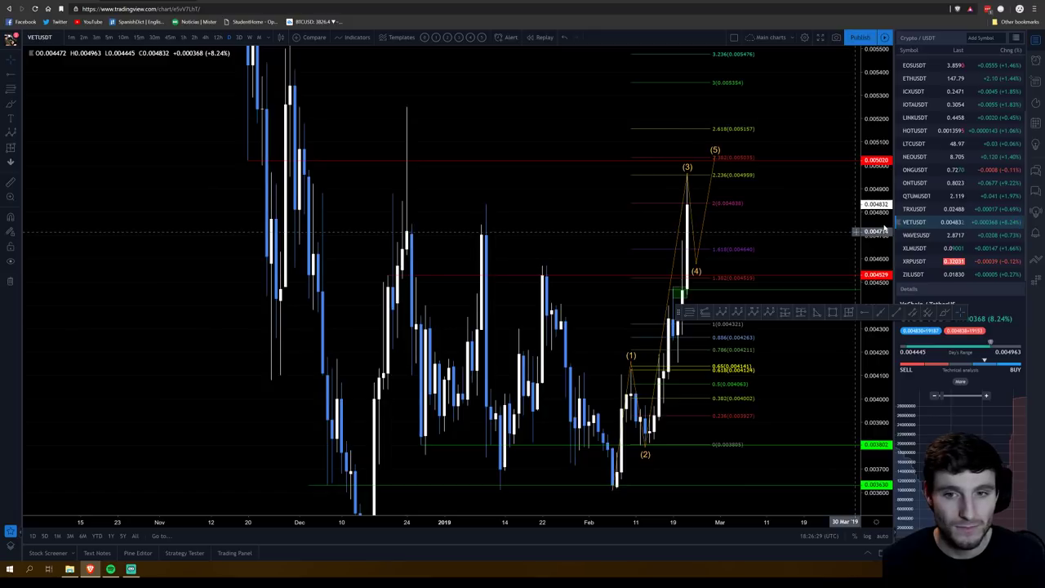
{"action": "left_click_drag", "start_coordinate": [884, 231], "coordinate": [882, 269]}
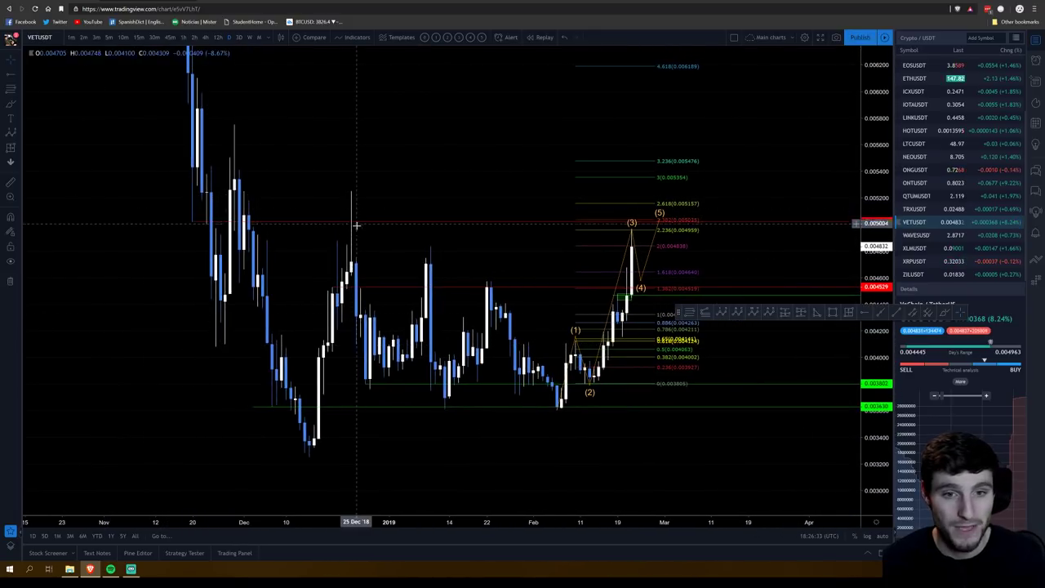
{"action": "mouse_move", "coordinate": [658, 223]}
{"action": "left_mouse_down"}
{"action": "mouse_move", "coordinate": [649, 203]}
{"action": "mouse_move", "coordinate": [671, 202]}
{"action": "mouse_move", "coordinate": [637, 204]}
{"action": "mouse_move", "coordinate": [675, 202]}
{"action": "mouse_move", "coordinate": [659, 207]}
{"action": "left_mouse_up"}
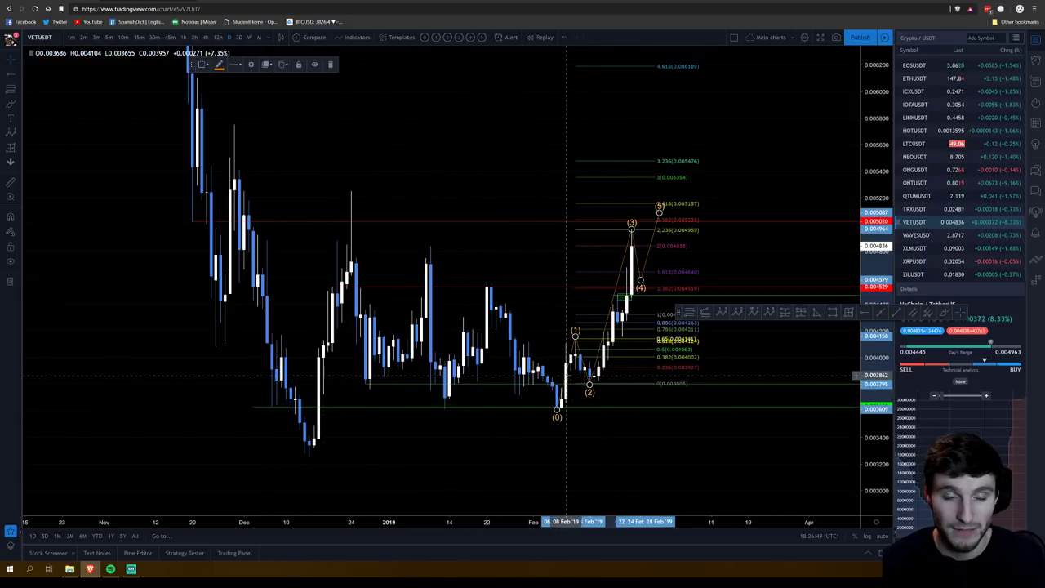
- Switch the VETUSDT chart to the 1-hour timeframe and set the price scale to fit the data automatically
{"action": "scroll", "coordinate": [548, 347], "scroll_direction": "up", "scroll_amount": 5}
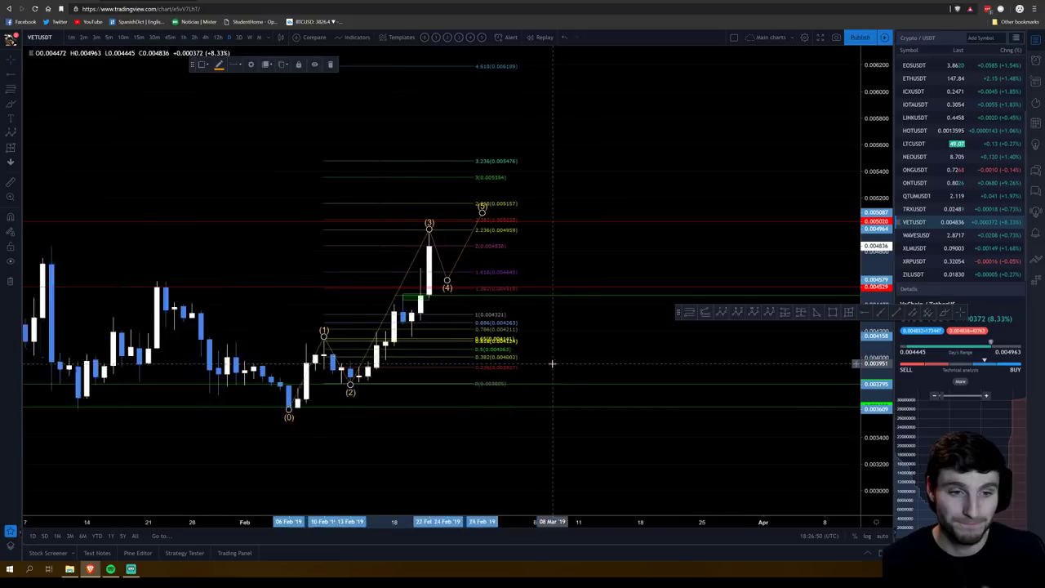
{"action": "left_click", "coordinate": [183, 38]}
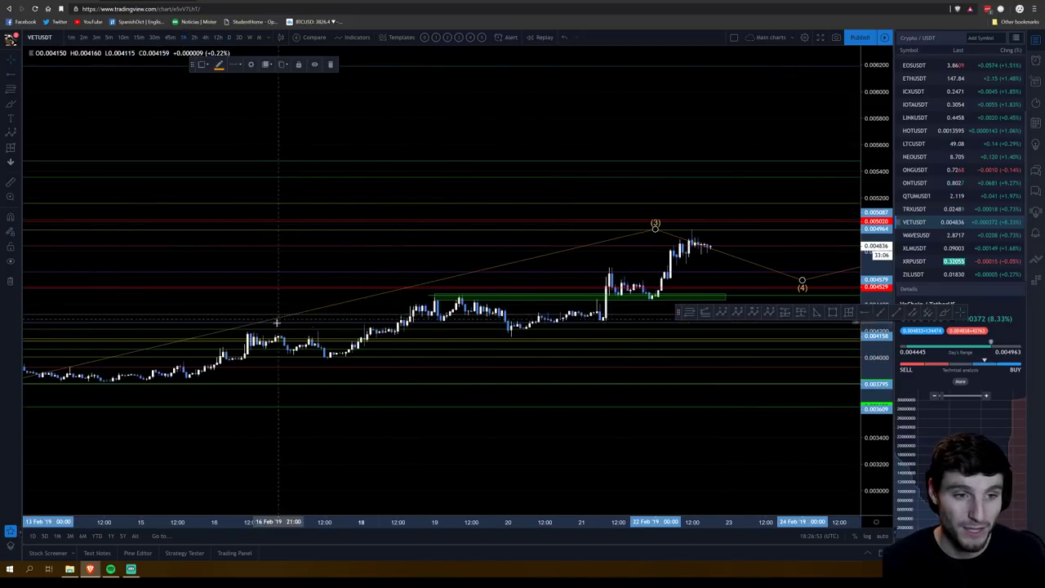
{"action": "scroll", "coordinate": [370, 433], "scroll_direction": "down", "scroll_amount": 4}
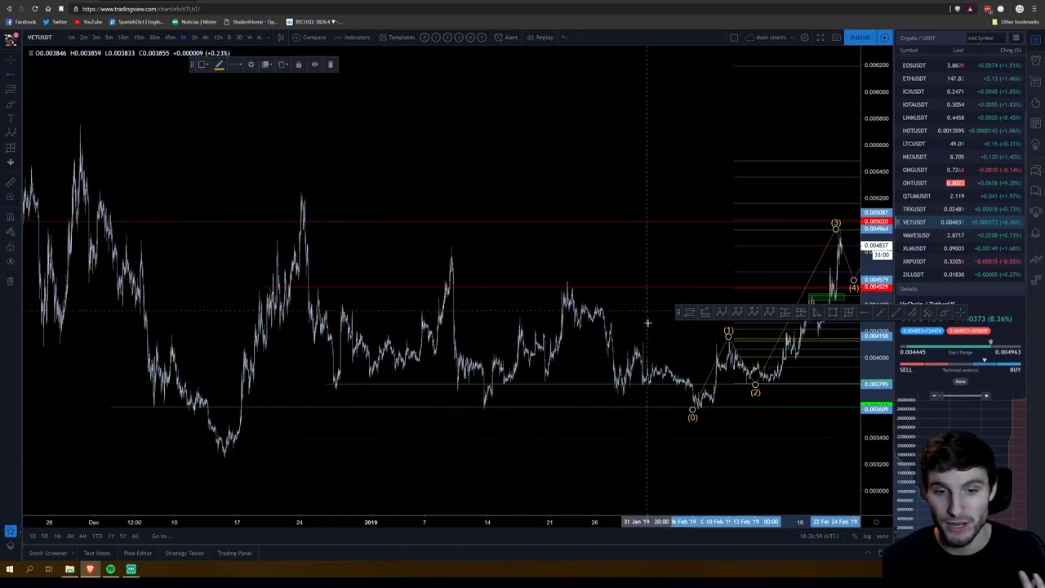
{"action": "scroll", "coordinate": [618, 401], "scroll_direction": "up", "scroll_amount": 4}
{"action": "right_click", "coordinate": [879, 442]}
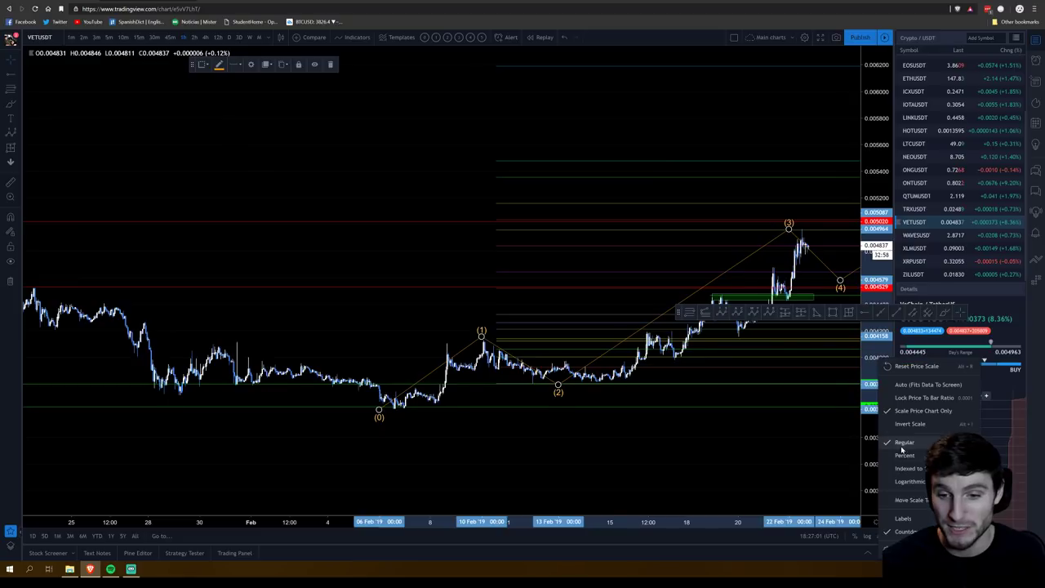
{"action": "left_click", "coordinate": [903, 386]}
{"action": "left_click_drag", "start_coordinate": [375, 294], "coordinate": [217, 299]}
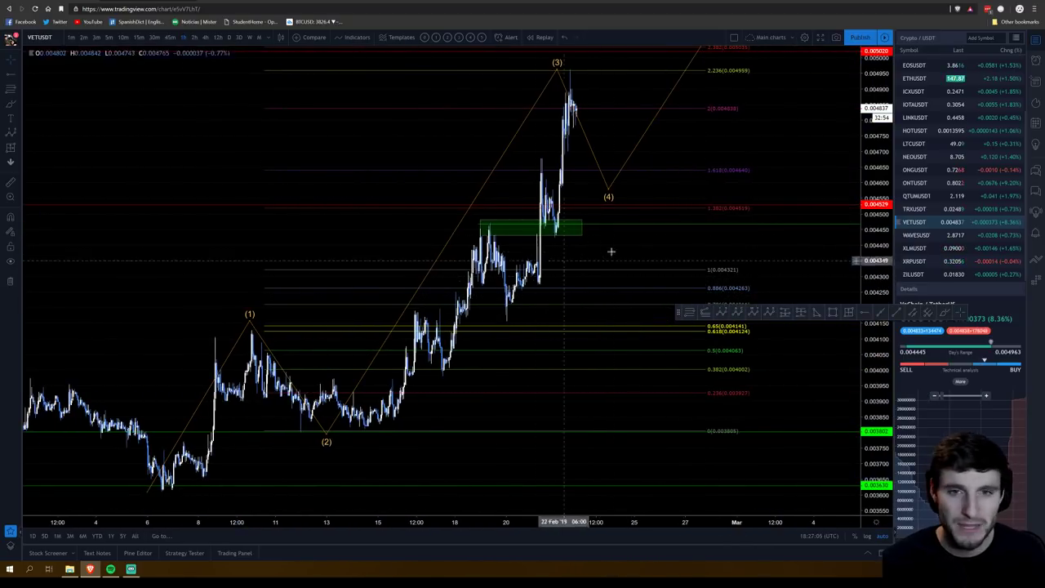
{"action": "scroll", "coordinate": [611, 250], "scroll_direction": "down", "scroll_amount": 1}
{"action": "left_click_drag", "start_coordinate": [787, 252], "coordinate": [513, 254]}
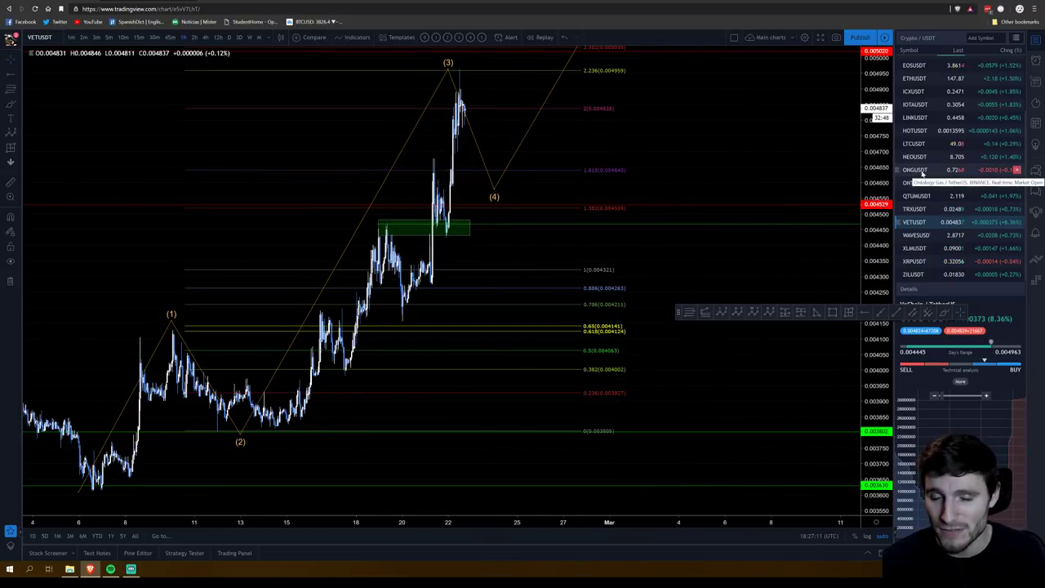
- Open the ONTUSDT chart from the watchlist and bring its full wave count up to wave 5 into view
{"action": "left_click", "coordinate": [918, 170]}
{"action": "left_click", "coordinate": [923, 183]}
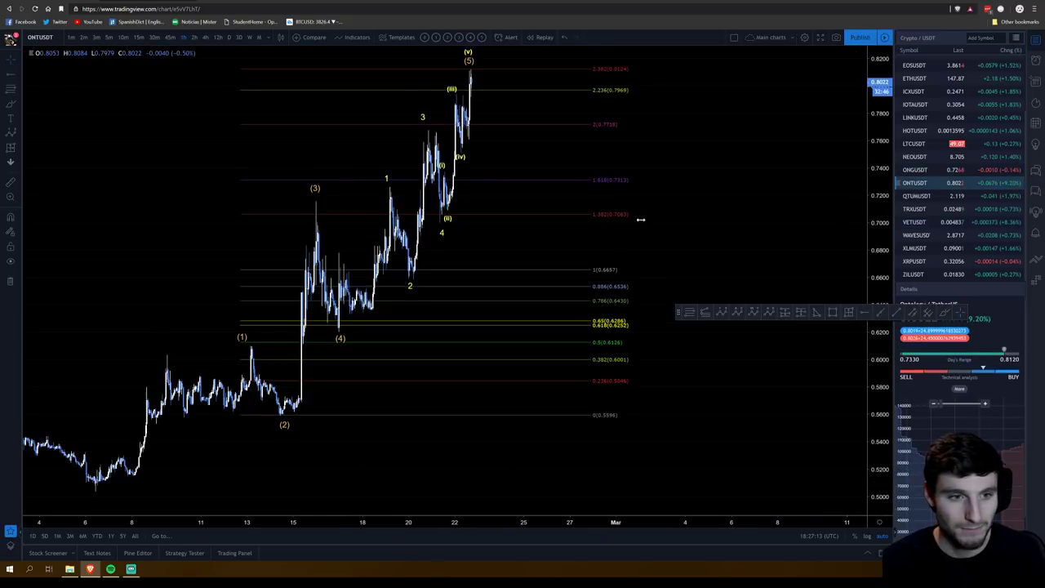
{"action": "scroll", "coordinate": [738, 269], "scroll_direction": "up", "scroll_amount": 1}
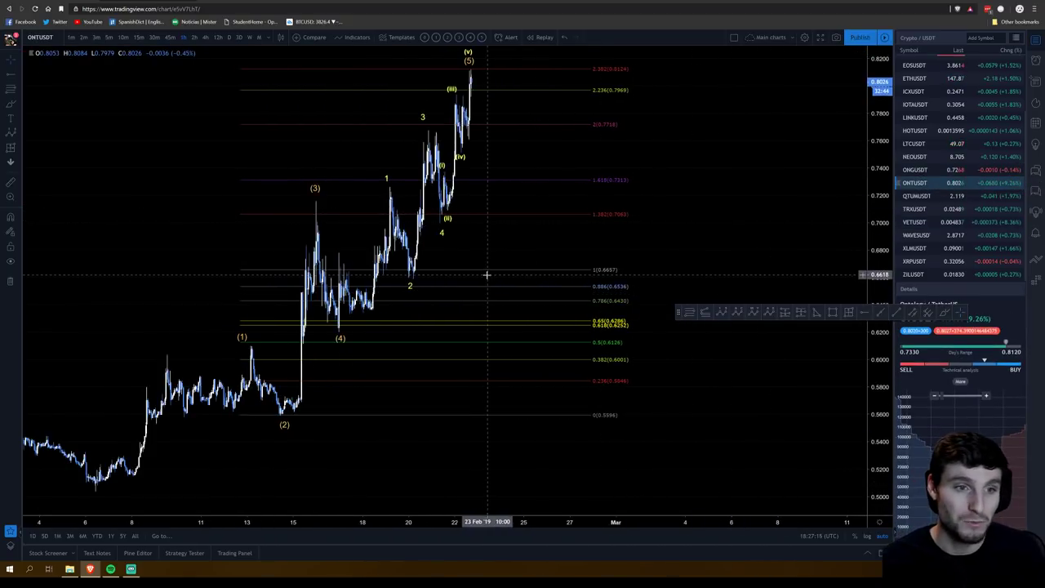
{"action": "scroll", "coordinate": [482, 276], "scroll_direction": "up", "scroll_amount": 1}
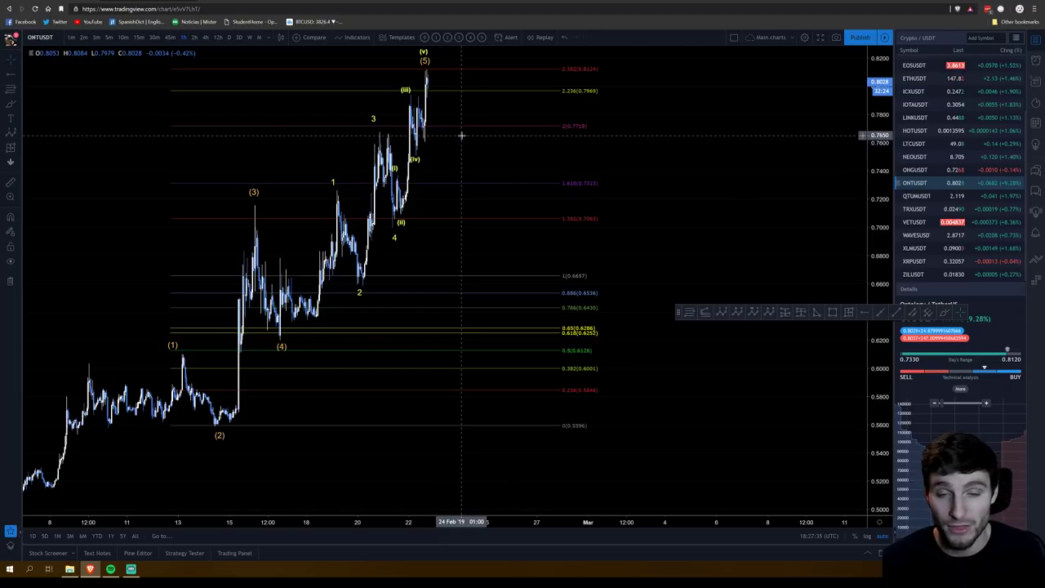
{"action": "scroll", "coordinate": [767, 158], "scroll_direction": "left", "scroll_amount": 3}
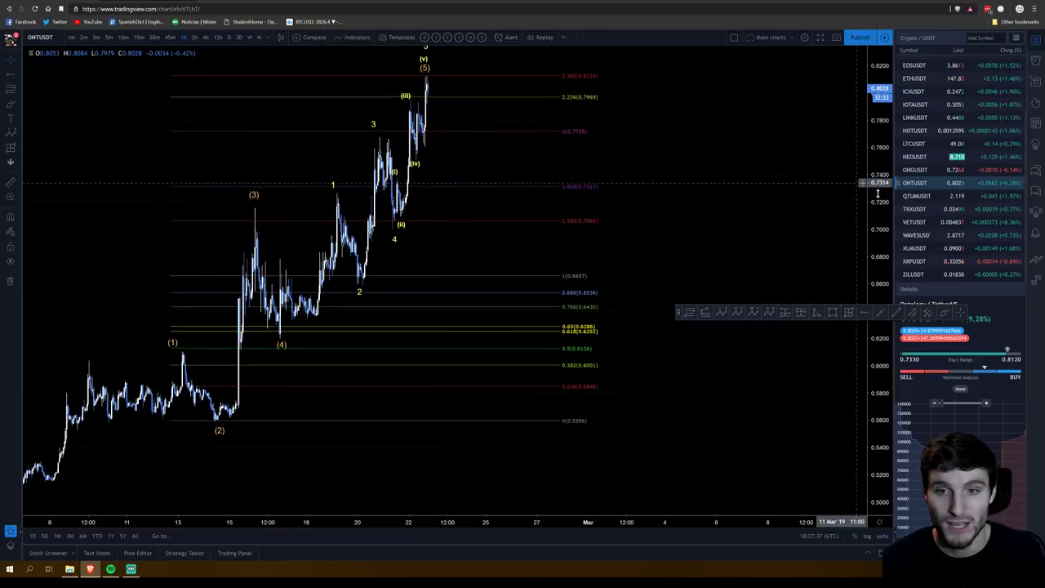
{"action": "left_click_drag", "start_coordinate": [768, 158], "coordinate": [688, 174]}
{"action": "scroll", "coordinate": [738, 198], "scroll_direction": "up", "scroll_amount": 2}
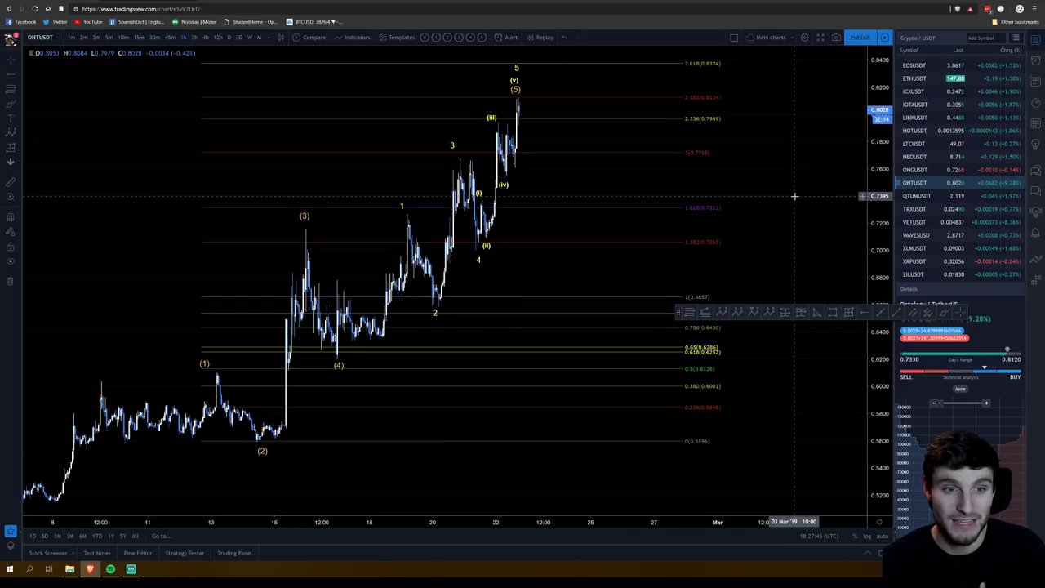
- Draw a horizontal ray from 18 February at about 0.7626 on the ONTUSDT chart and look at its style settings
{"action": "left_click", "coordinate": [865, 314]}
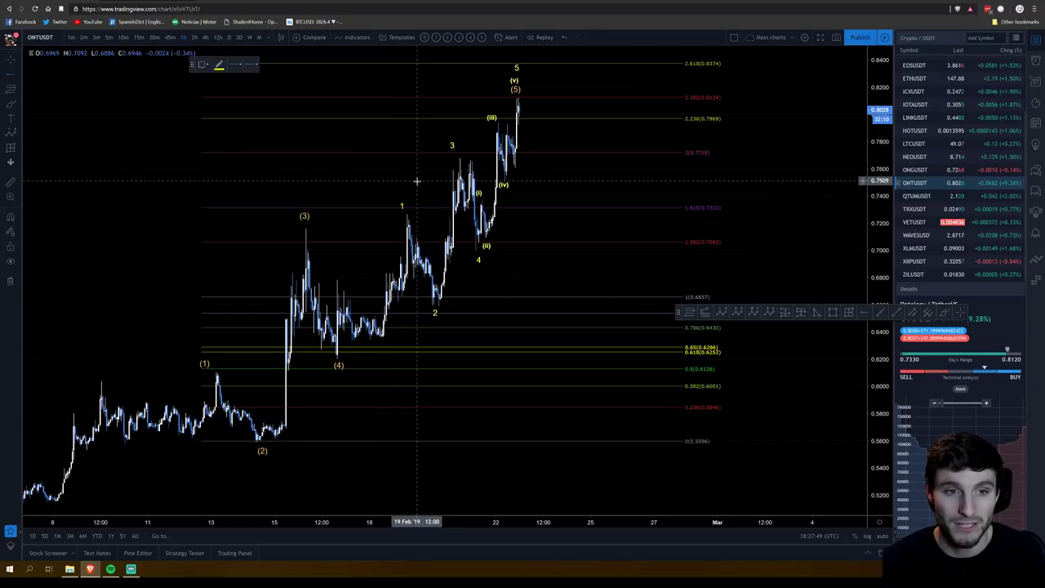
{"action": "left_click", "coordinate": [416, 181]}
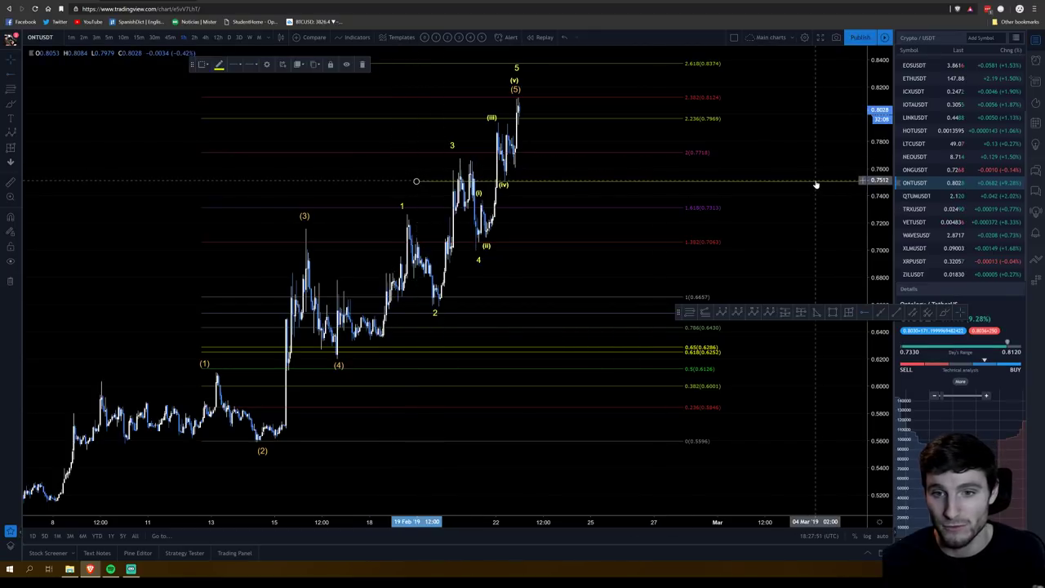
{"action": "left_click_drag", "start_coordinate": [816, 185], "coordinate": [771, 166]}
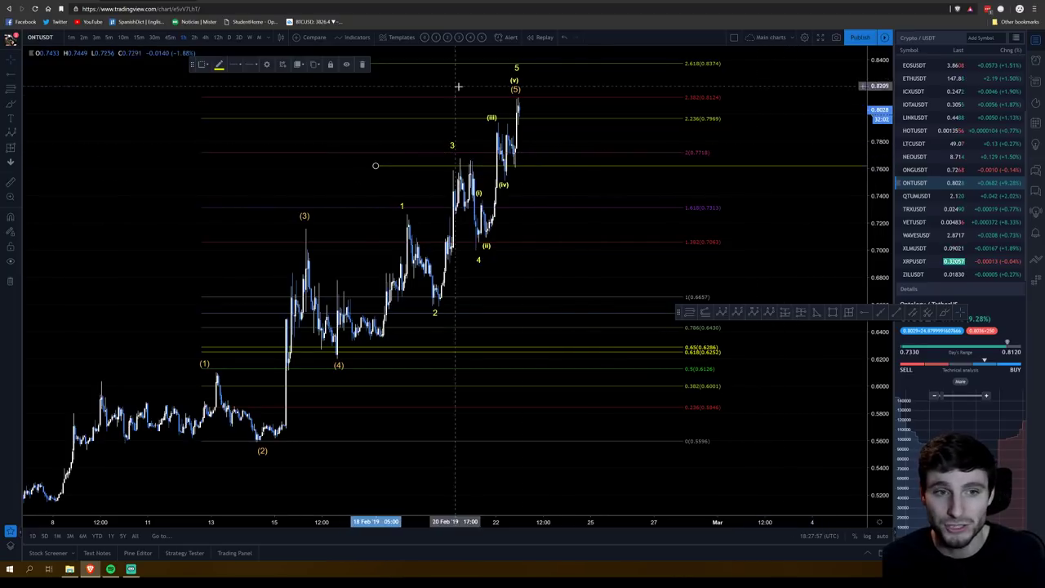
{"action": "double_click", "coordinate": [561, 167]}
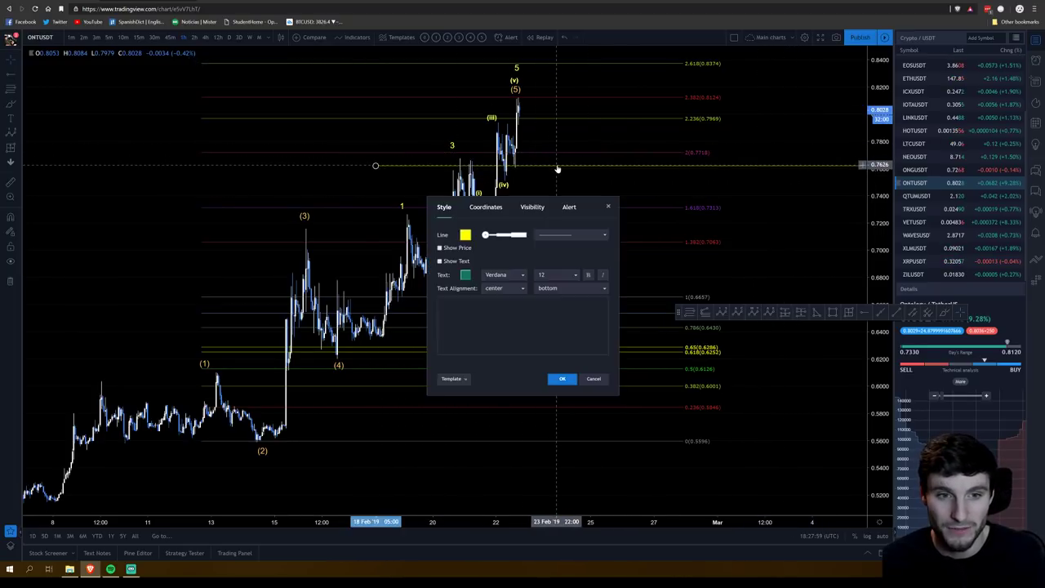
{"action": "left_click", "coordinate": [603, 208]}
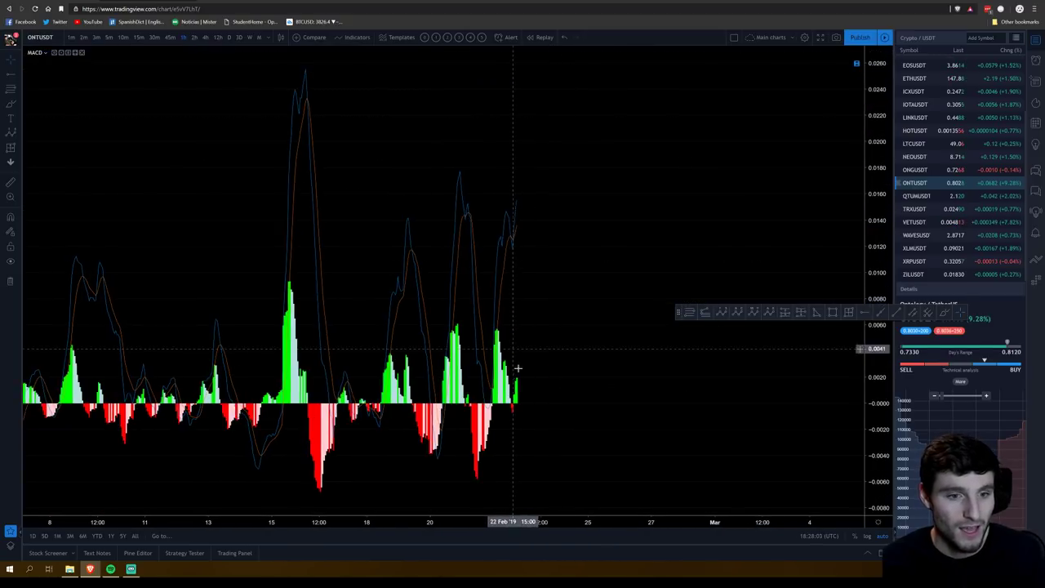
- Examine the enlarged MACD around 22 February on ONTUSDT and restore the full chart layout
{"action": "scroll", "coordinate": [517, 369], "scroll_direction": "up", "scroll_amount": 5}
{"action": "scroll", "coordinate": [460, 373], "scroll_direction": "down", "scroll_amount": 3}
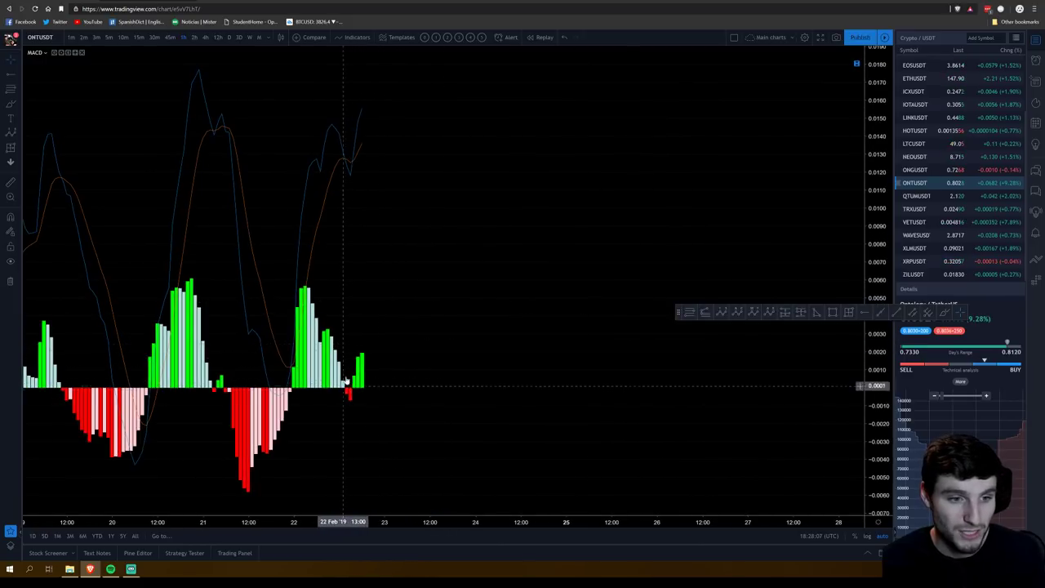
{"action": "double_click", "coordinate": [393, 328]}
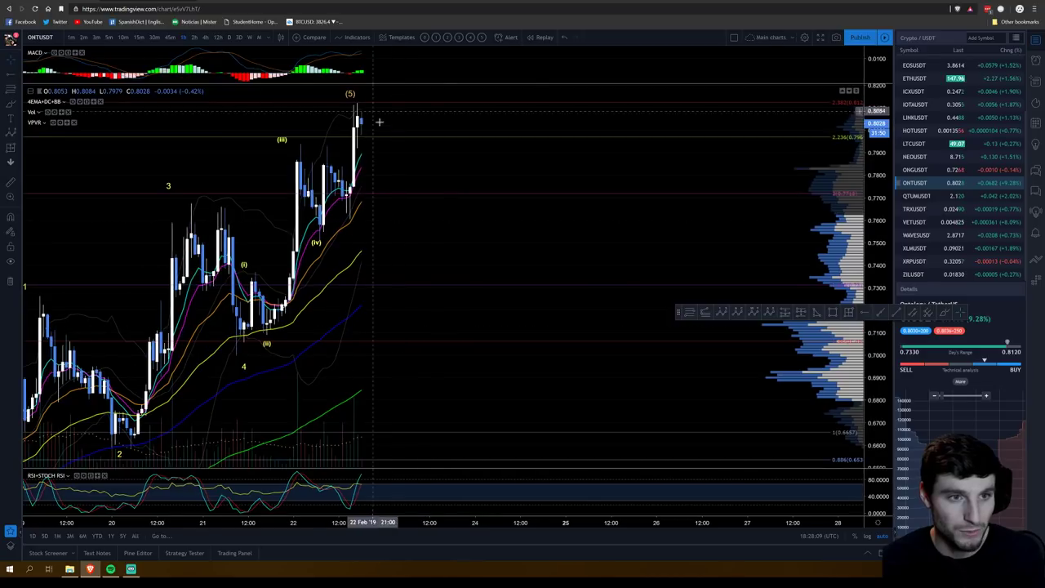
- Enlarge the RSI and Stoch RSI pane to examine the 22 February readings, and restore the full chart layout
{"action": "double_click", "coordinate": [393, 493]}
{"action": "double_click", "coordinate": [385, 202]}
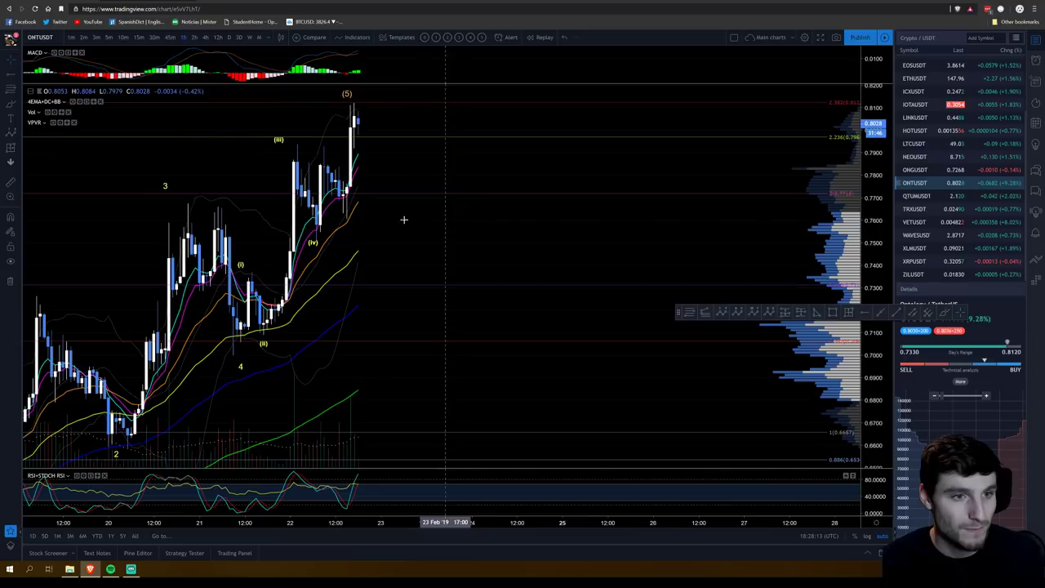
{"action": "double_click", "coordinate": [380, 492]}
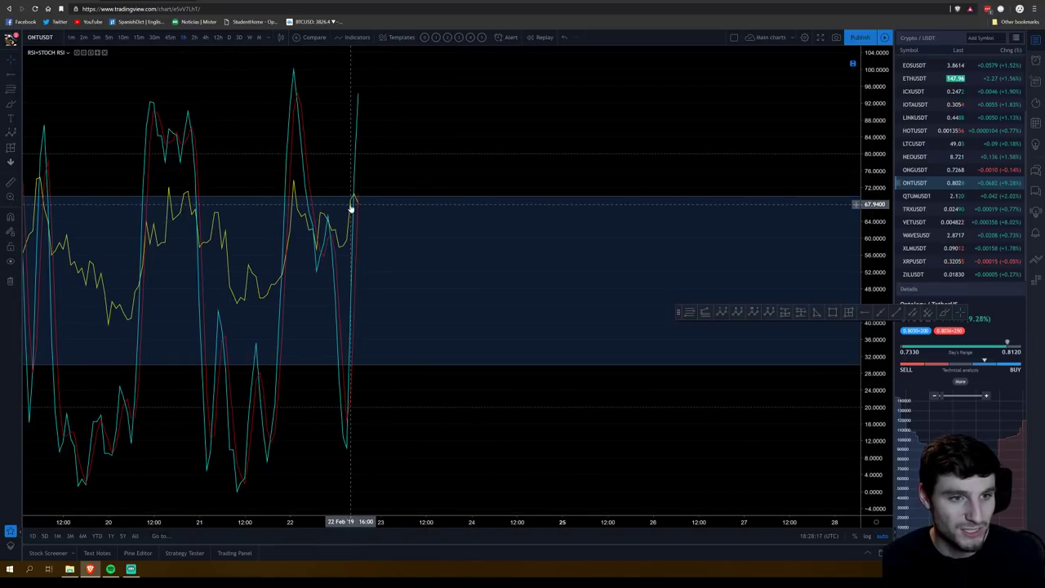
{"action": "scroll", "coordinate": [359, 206], "scroll_direction": "up", "scroll_amount": 5}
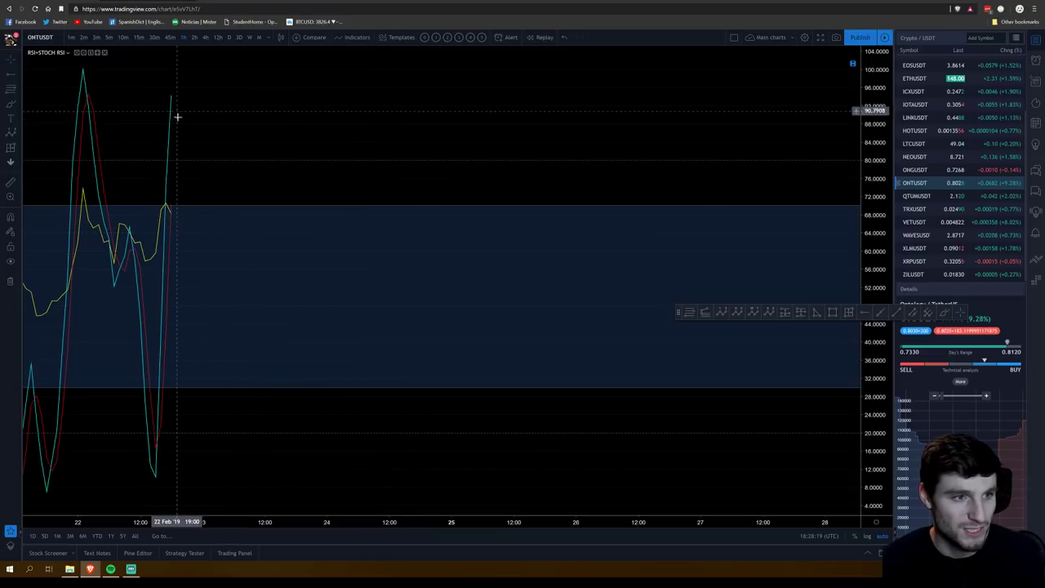
{"action": "double_click", "coordinate": [240, 299]}
- Examine the ONTUSDT wave count against the moving averages and upper Fibonacci levels, and restore automatic price scaling
{"action": "scroll", "coordinate": [495, 205], "scroll_direction": "down", "scroll_amount": 5}
{"action": "scroll", "coordinate": [604, 216], "scroll_direction": "down", "scroll_amount": 3}
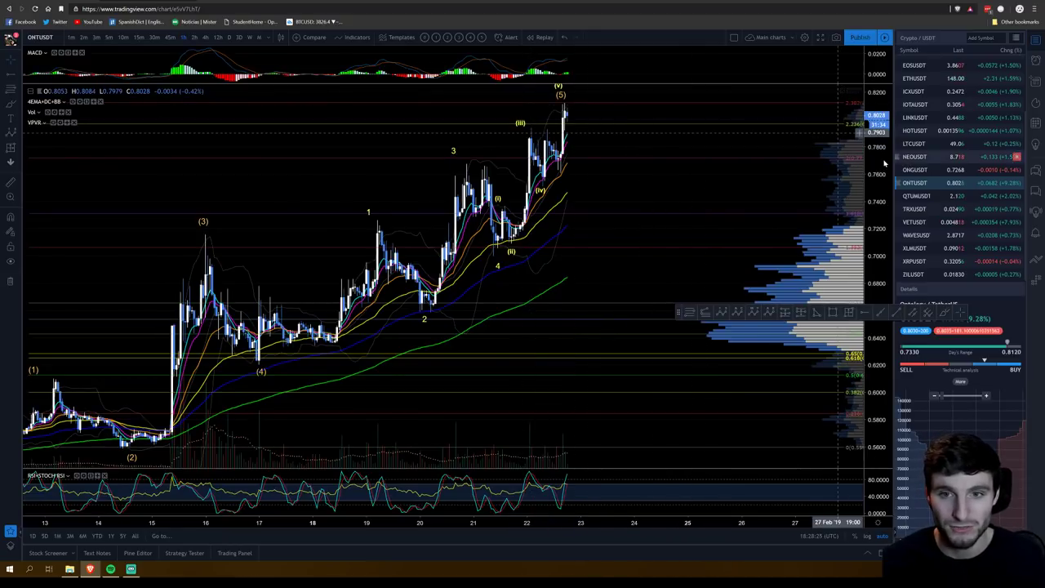
{"action": "left_click_drag", "start_coordinate": [715, 109], "coordinate": [475, 267]}
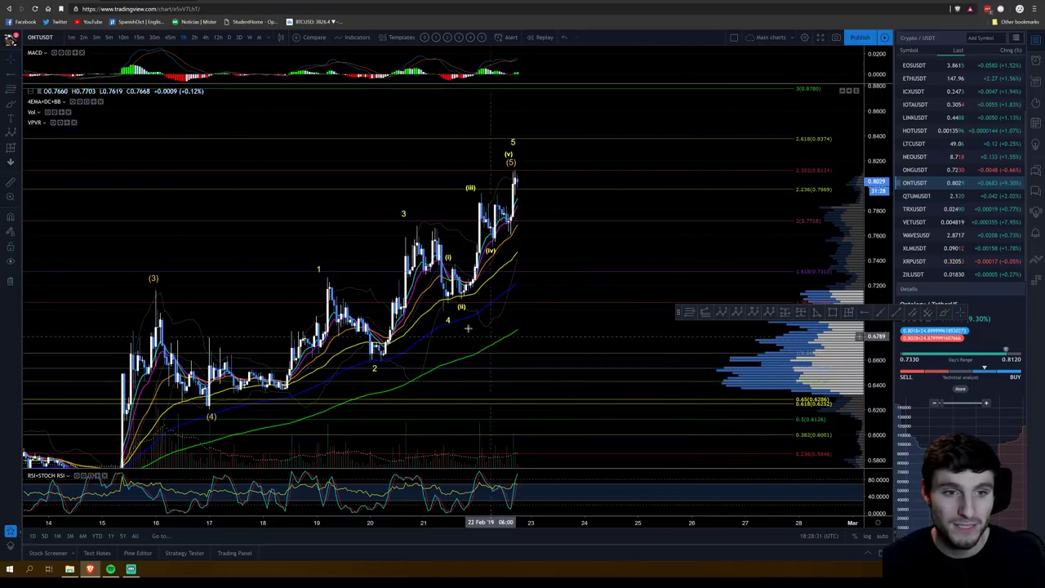
{"action": "left_click", "coordinate": [882, 537]}
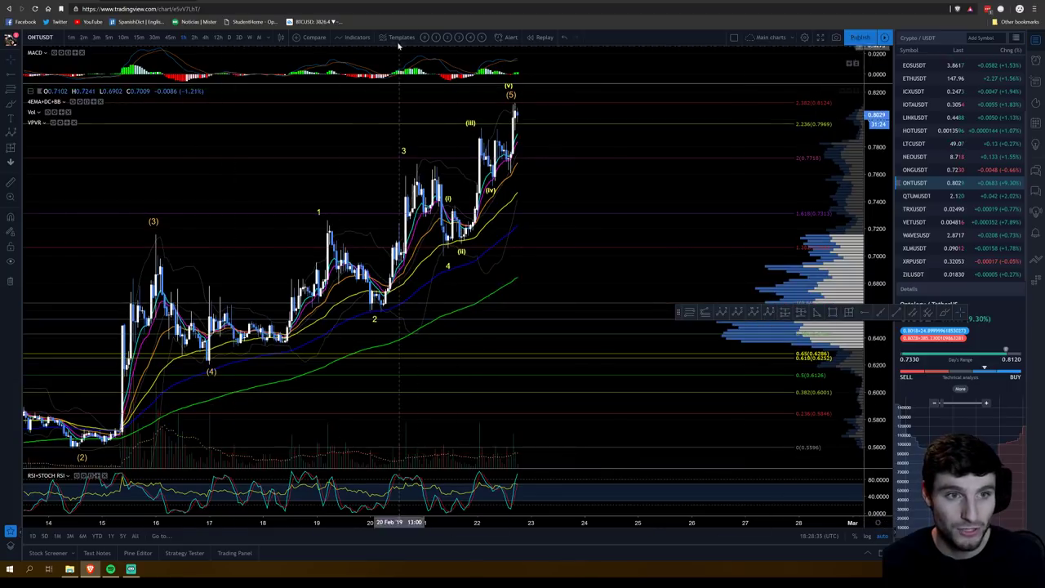
- Apply the saved template that strips the indicators from the ONTUSDT chart, keeping the wave count and Fibonacci levels in view
{"action": "left_click", "coordinate": [424, 38]}
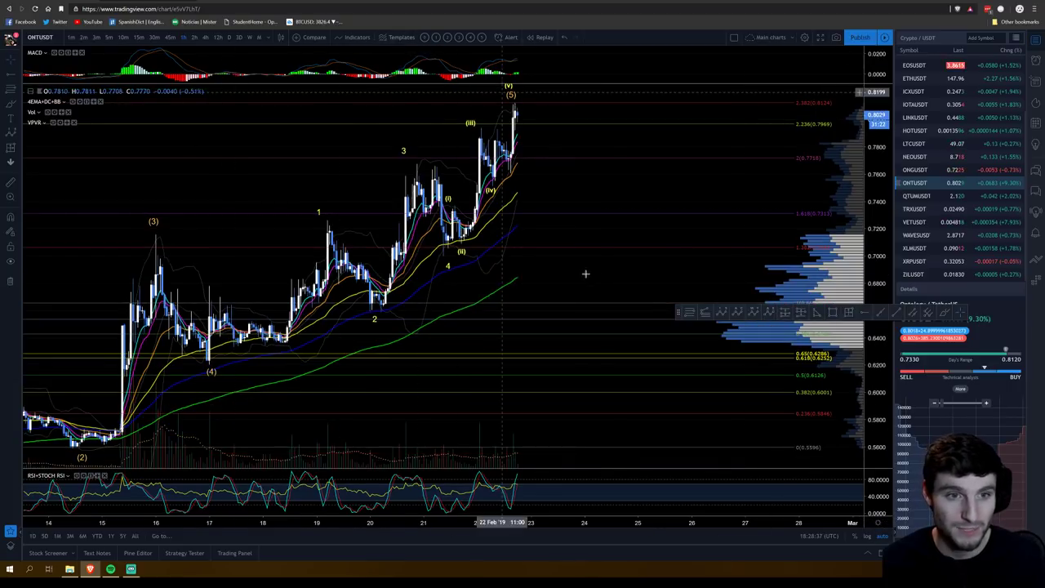
{"action": "scroll", "coordinate": [583, 273], "scroll_direction": "down", "scroll_amount": 5}
{"action": "left_click_drag", "start_coordinate": [516, 267], "coordinate": [485, 260]}
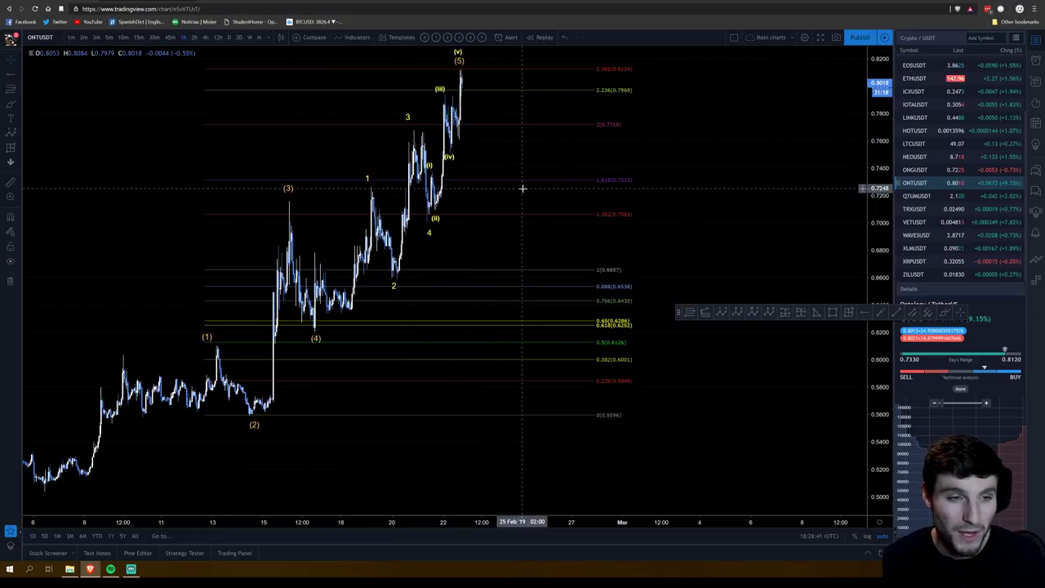
{"action": "scroll", "coordinate": [370, 422], "scroll_direction": "down", "scroll_amount": 1}
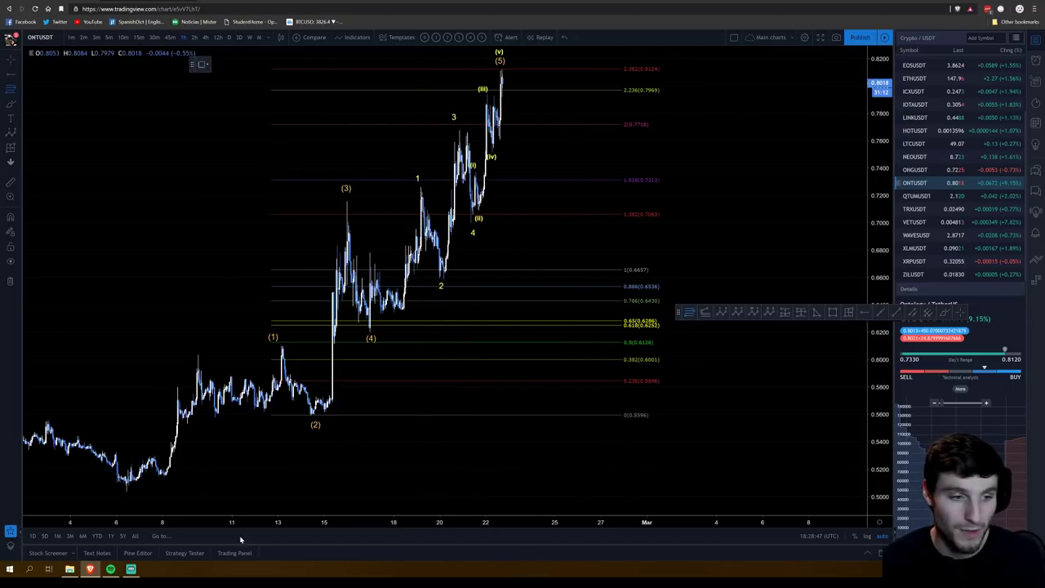
- Draw a Fibonacci retracement on ONTUSDT from about 0.5040 on 9 February up to the wave (5) high at about 0.8121
{"action": "key", "text": "alt+f"}
{"action": "left_click", "coordinate": [193, 491]}
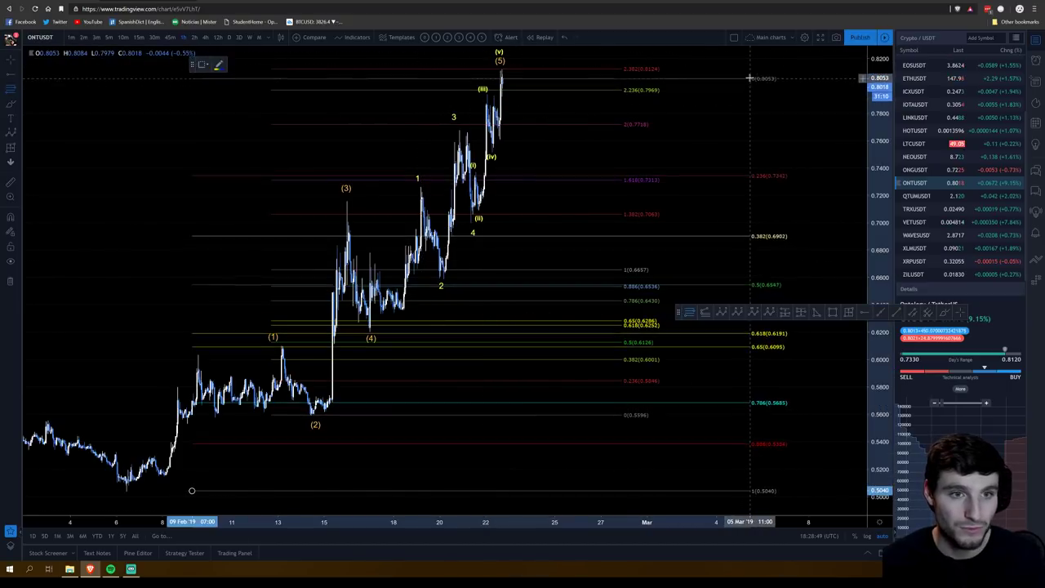
{"action": "left_click", "coordinate": [729, 68]}
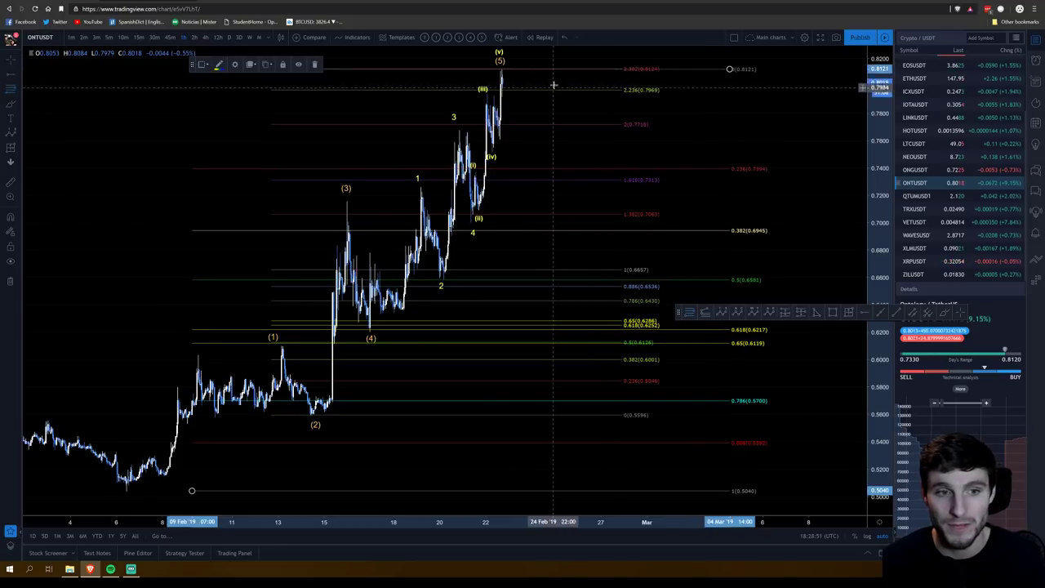
- Draw a green rectangle around the 0.382 retracement, and move and resize it to cover the 0.618–0.65 zone down to about 0.6111
{"action": "left_click", "coordinate": [833, 312]}
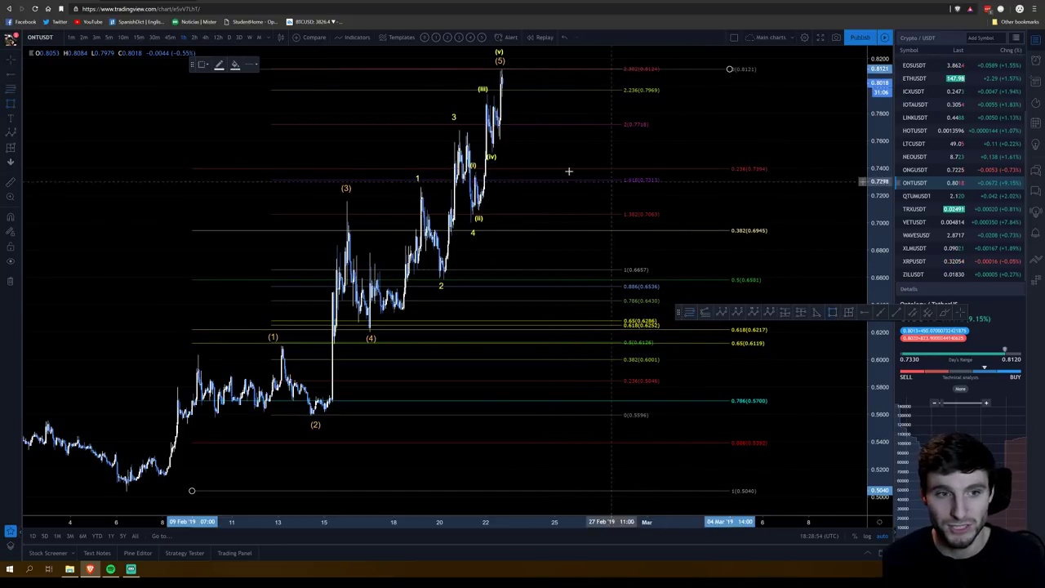
{"action": "left_click", "coordinate": [783, 224]}
{"action": "left_click", "coordinate": [251, 234]}
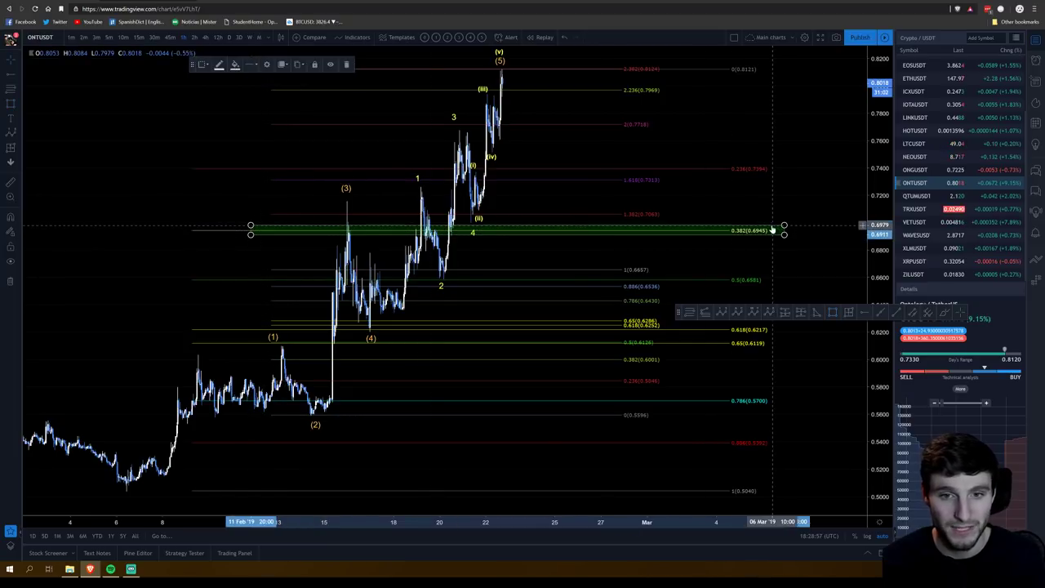
{"action": "left_click_drag", "start_coordinate": [772, 231], "coordinate": [755, 325]}
{"action": "left_click_drag", "start_coordinate": [237, 334], "coordinate": [232, 344]}
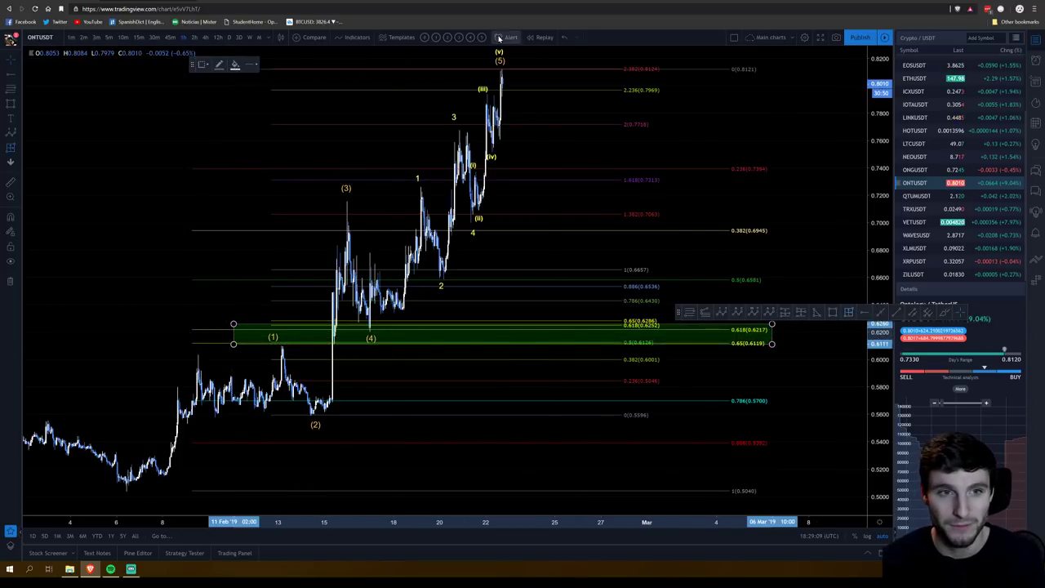
- Measure the price drop from the wave (5) high to the green zone, and remove the measurement and the zone
{"action": "left_click", "coordinate": [509, 68]}
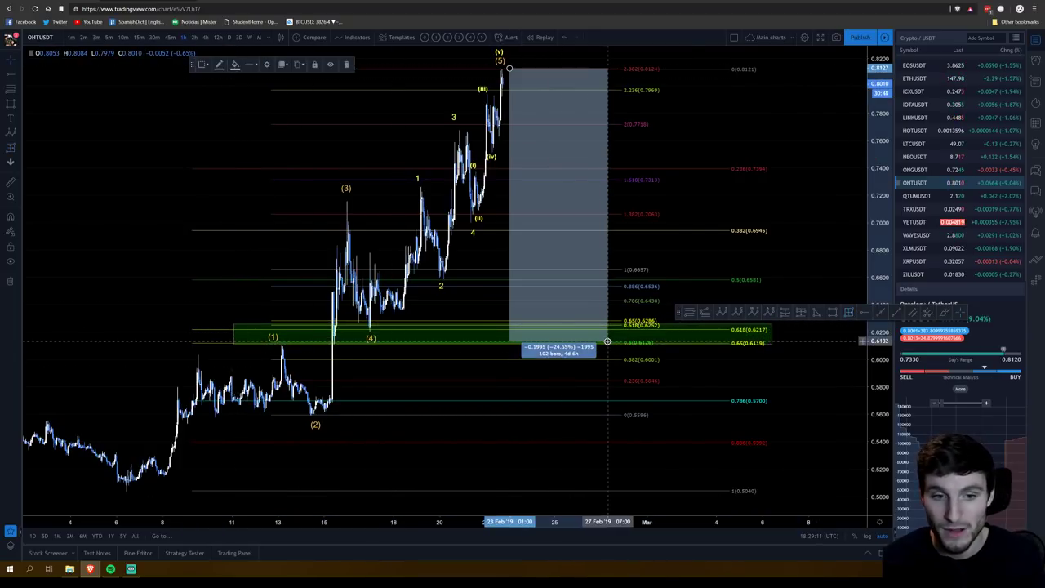
{"action": "left_click", "coordinate": [608, 342]}
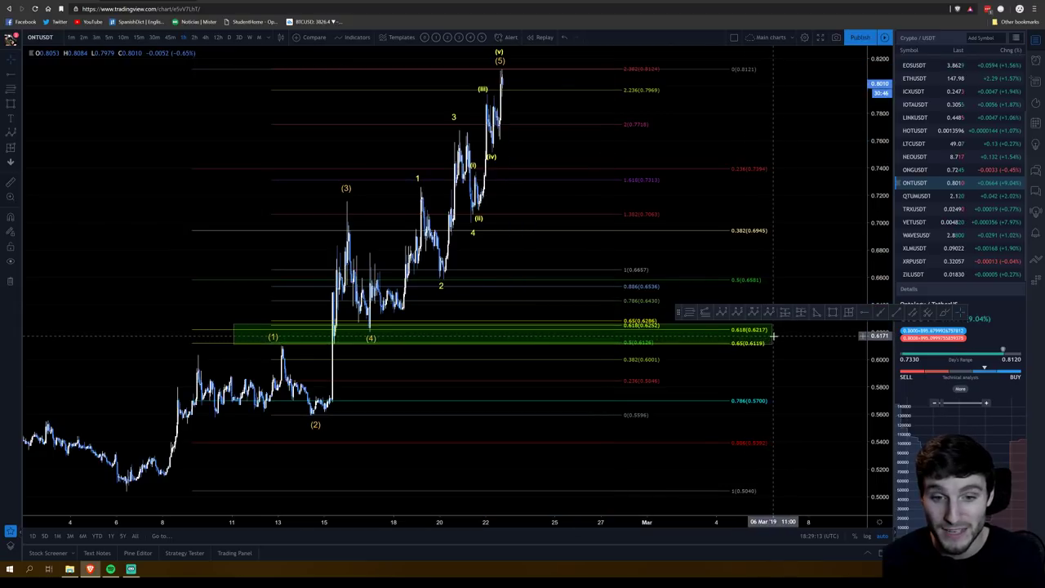
{"action": "double_click", "coordinate": [696, 326]}
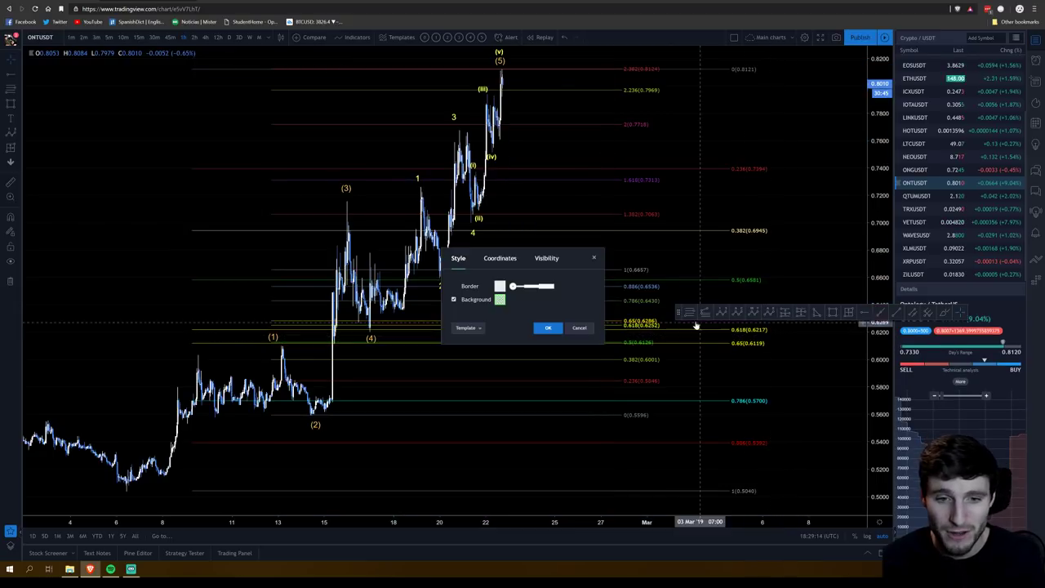
{"action": "left_click", "coordinate": [594, 259]}
- Switch the chart from ONTUSDT to XBTUSD and examine the price action inside the shaded range from 18 February
{"action": "scroll", "coordinate": [408, 329], "scroll_direction": "down", "scroll_amount": 1}
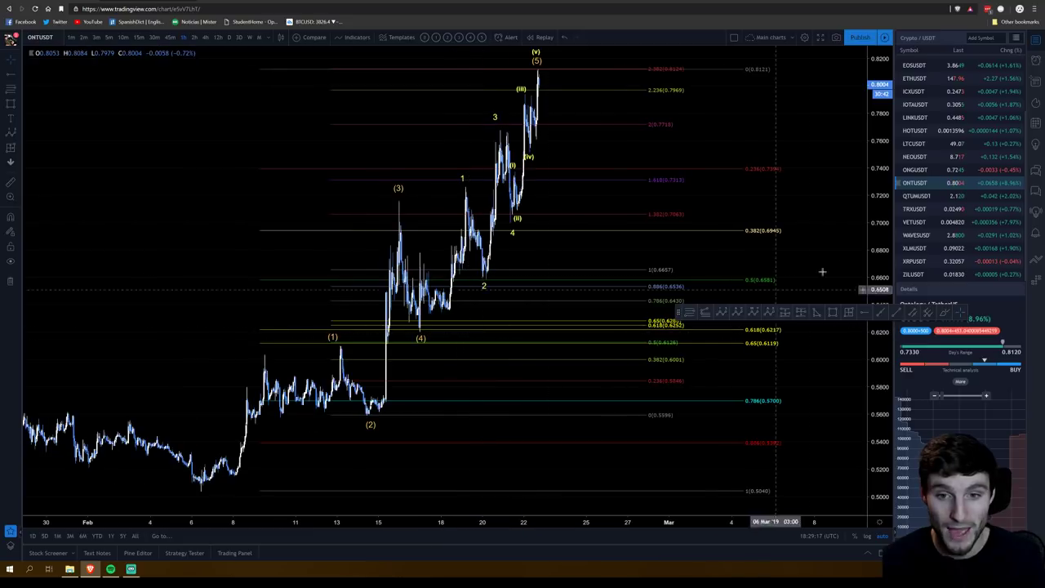
{"action": "left_click_drag", "start_coordinate": [822, 271], "coordinate": [678, 313]}
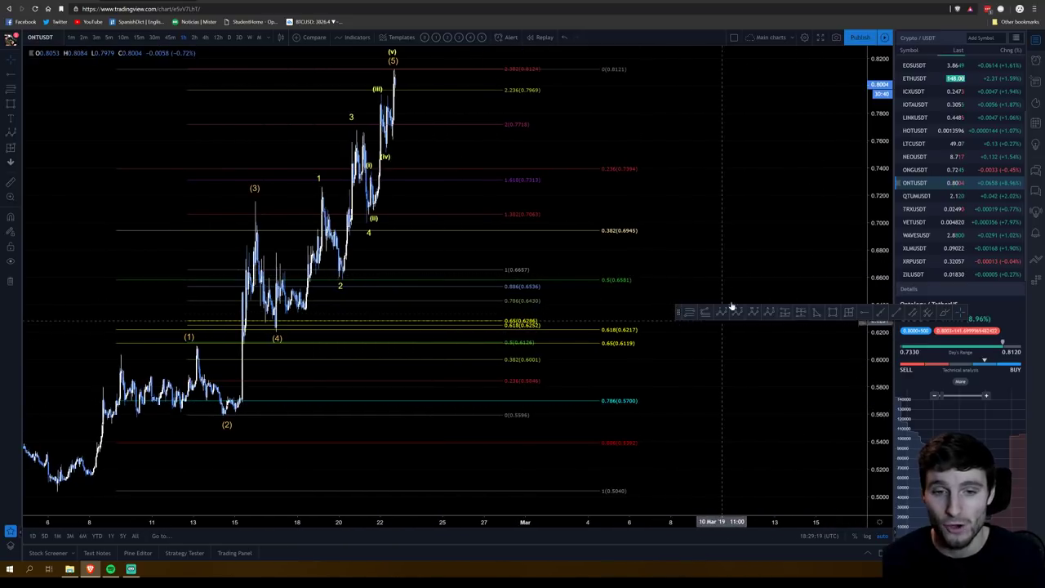
{"action": "scroll", "coordinate": [939, 107], "scroll_direction": "up", "scroll_amount": 3}
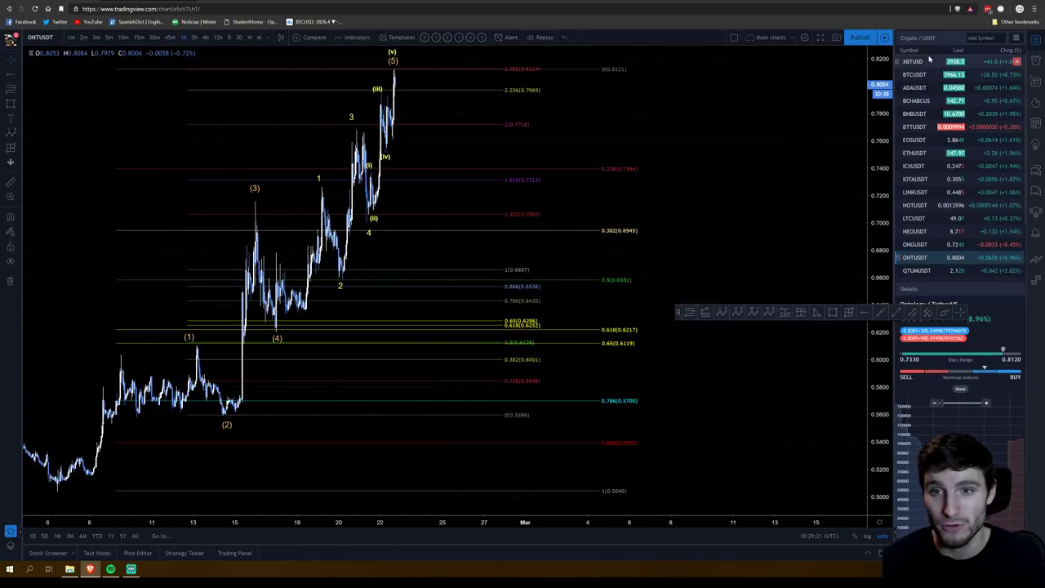
{"action": "left_click", "coordinate": [934, 69]}
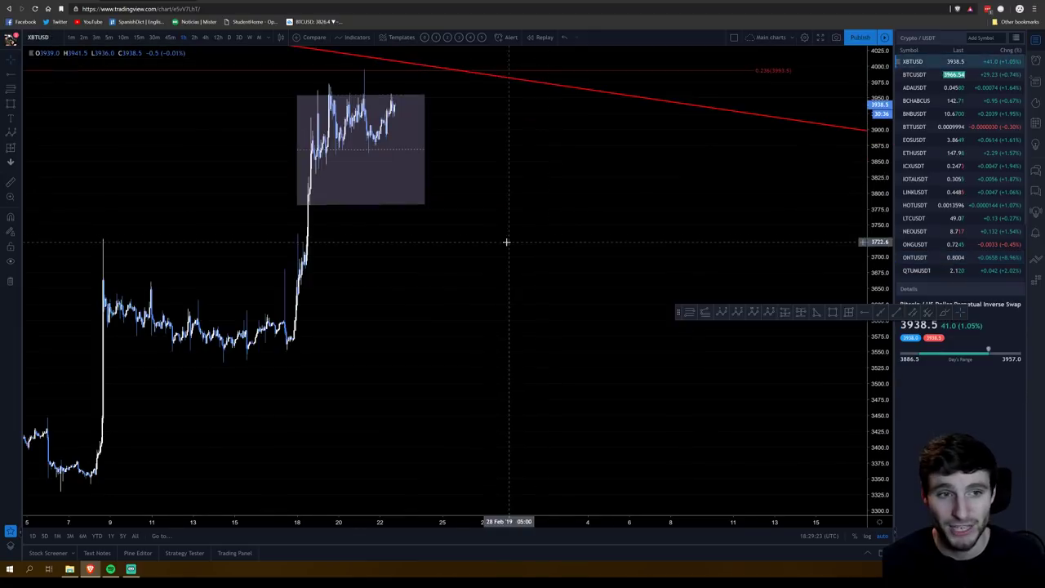
{"action": "scroll", "coordinate": [539, 188], "scroll_direction": "up", "scroll_amount": 3}
{"action": "left_click_drag", "start_coordinate": [551, 202], "coordinate": [752, 236]}
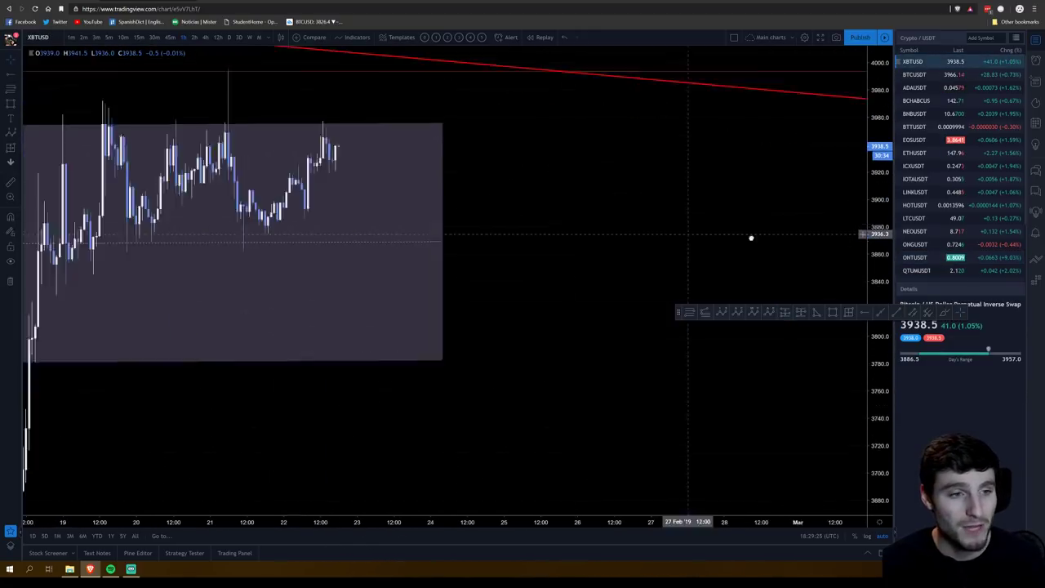
{"action": "scroll", "coordinate": [347, 166], "scroll_direction": "up", "scroll_amount": 2}
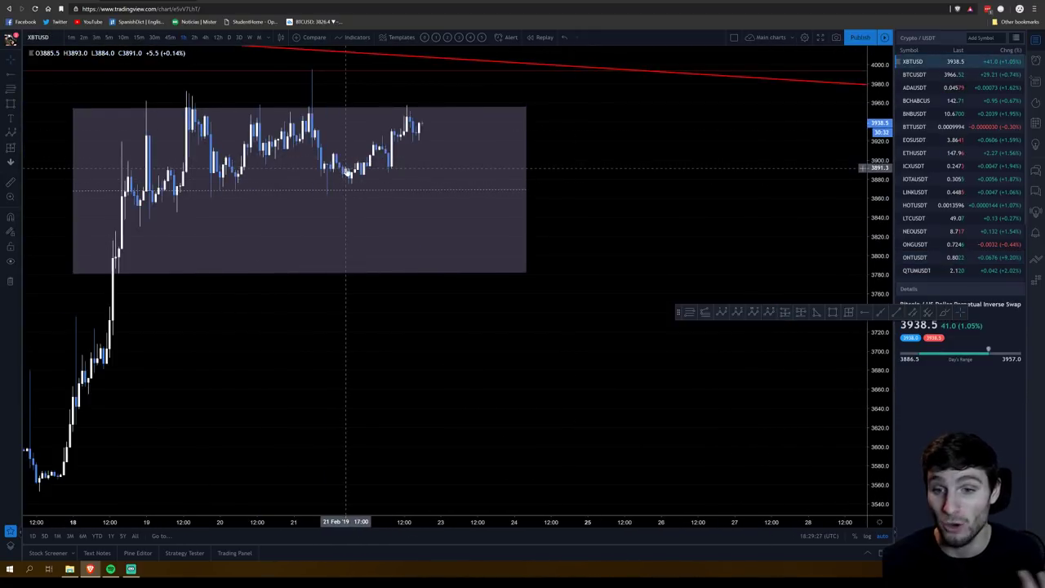
{"action": "scroll", "coordinate": [349, 174], "scroll_direction": "down", "scroll_amount": 3}
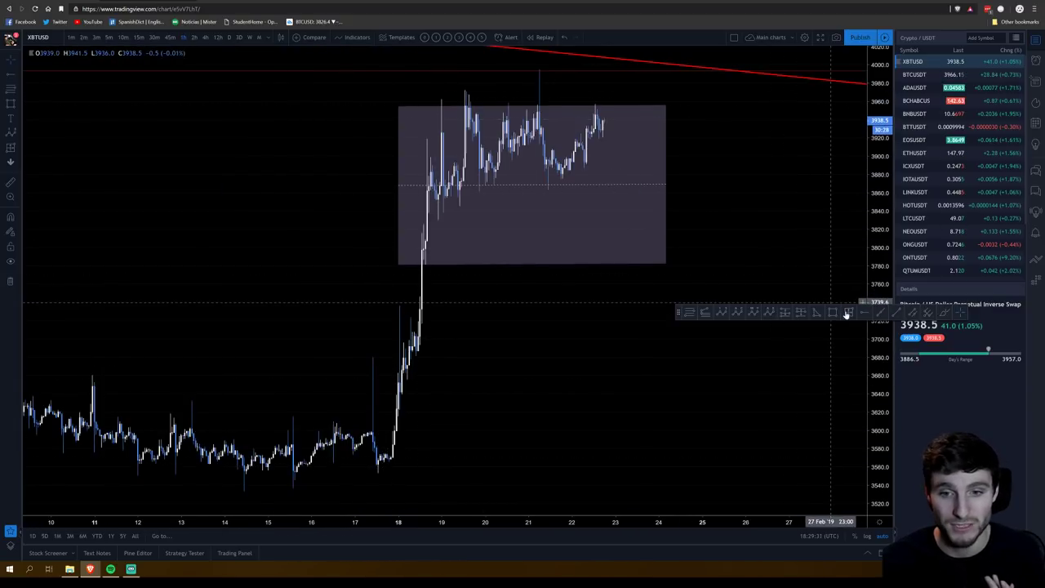
- Draw a steep red trend line down from about 3903 beside the 18 February rally on XBTUSD, and delete it
{"action": "left_click", "coordinate": [897, 313]}
{"action": "left_click", "coordinate": [439, 153]}
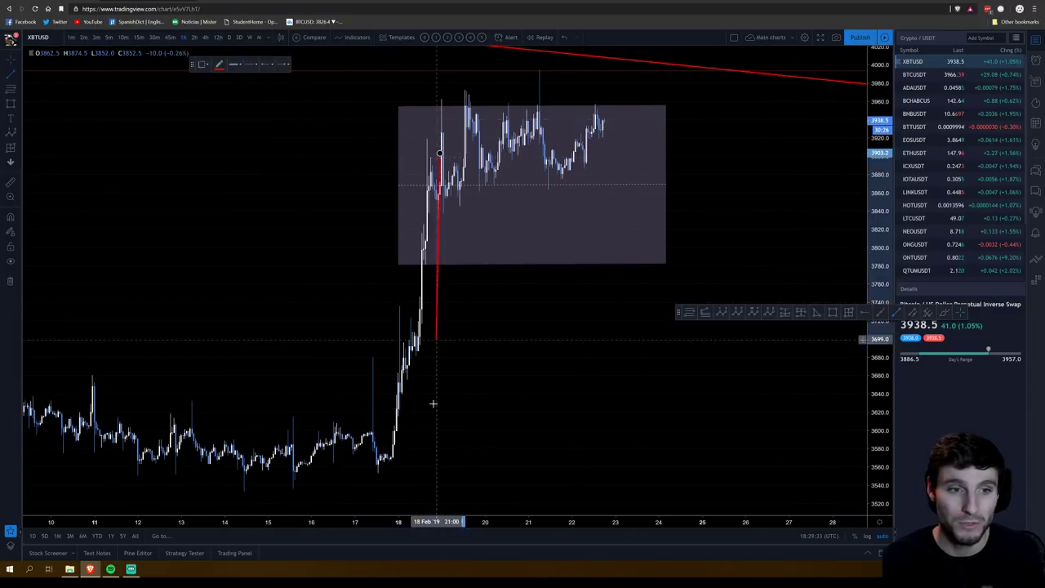
{"action": "left_click", "coordinate": [463, 490]}
{"action": "key", "text": "Delete"}
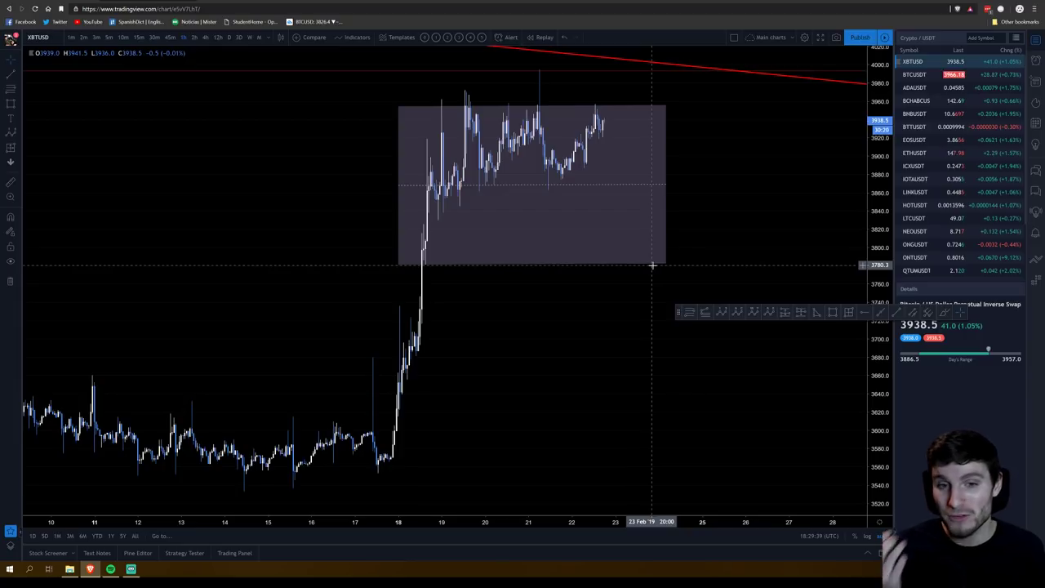
- Switch XBTUSD to the 4-hour timeframe and examine the flag pattern in the mid-November 2018 drop
{"action": "left_click", "coordinate": [205, 37]}
{"action": "scroll", "coordinate": [618, 296], "scroll_direction": "down", "scroll_amount": 3}
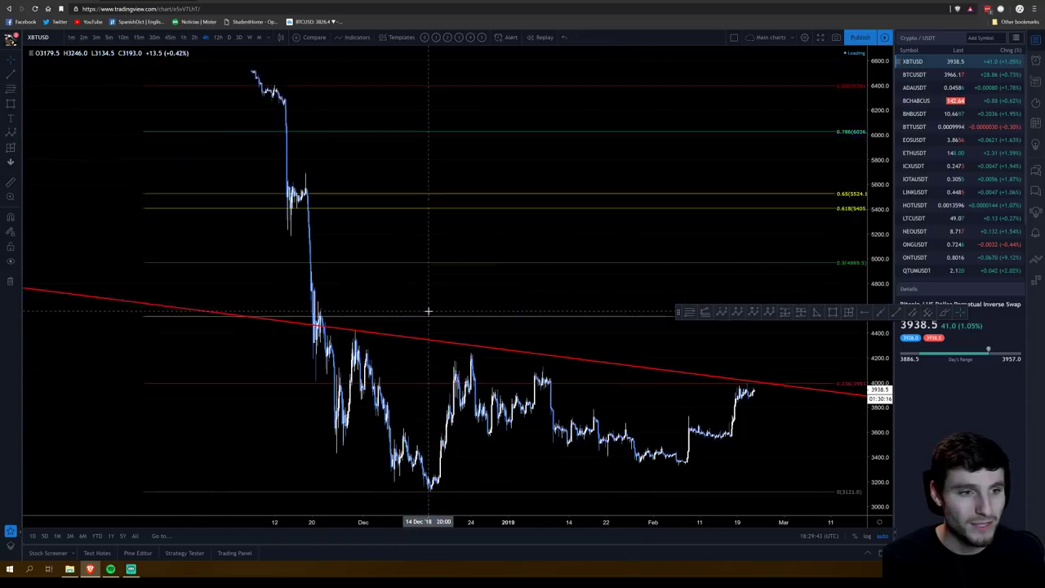
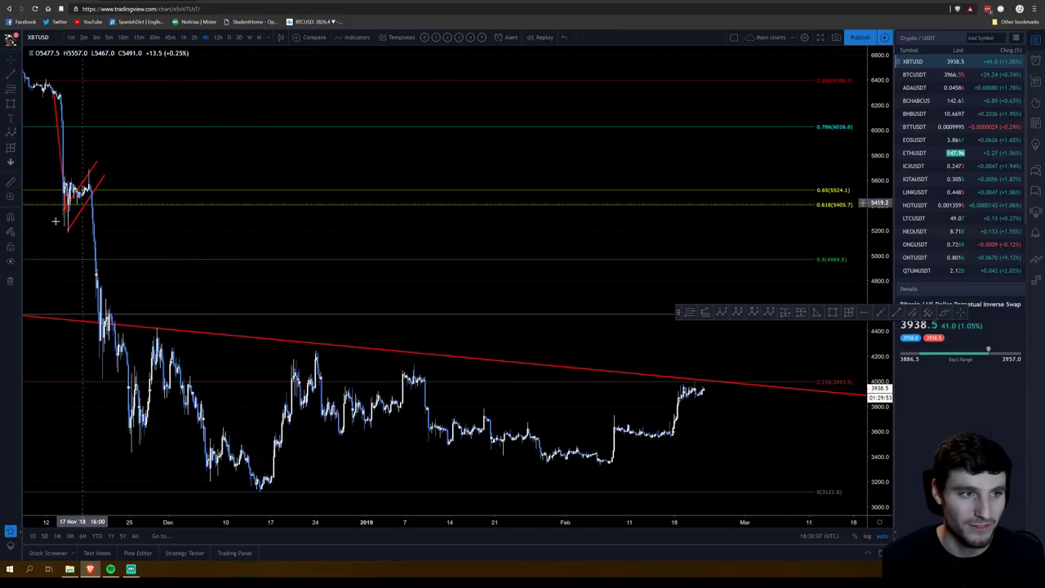
{"action": "scroll", "coordinate": [90, 196], "scroll_direction": "up", "scroll_amount": 2}
{"action": "left_click_drag", "start_coordinate": [90, 196], "coordinate": [351, 237]}
{"action": "scroll", "coordinate": [351, 237], "scroll_direction": "up", "scroll_amount": 1}
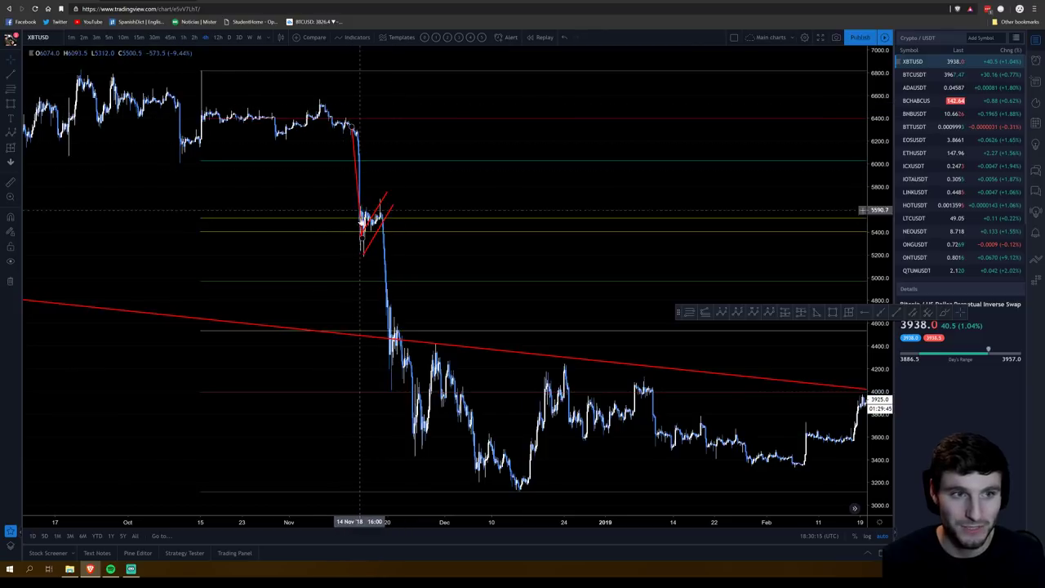
- Extend the flagpole line up to about 6541 on 7 November 2018 and adjust the second pole line to end near 4109
{"action": "mouse_move", "coordinate": [351, 127]}
{"action": "left_mouse_down"}
{"action": "mouse_move", "coordinate": [208, 73]}
{"action": "mouse_move", "coordinate": [327, 105]}
{"action": "left_mouse_up"}
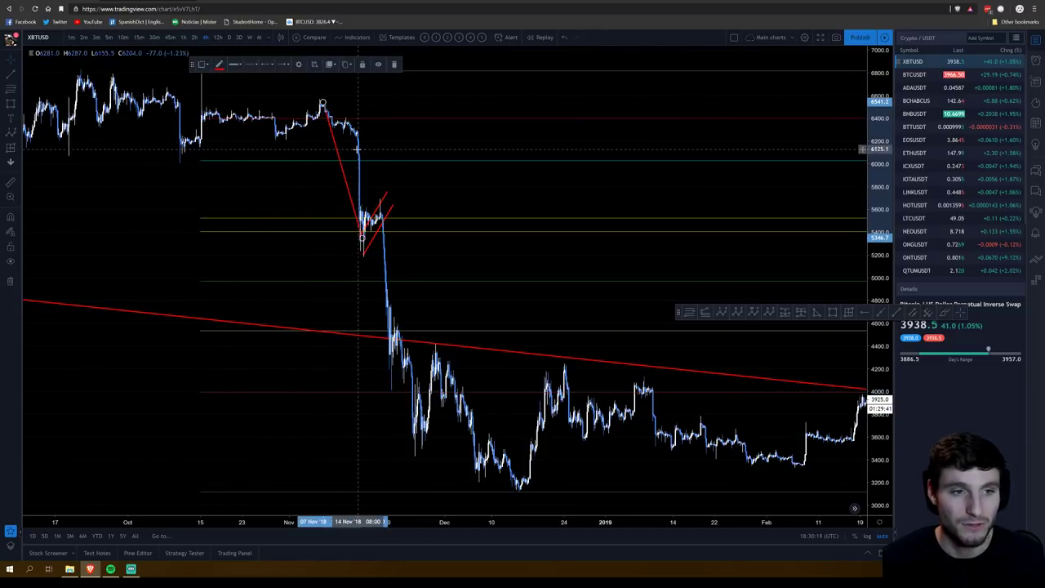
{"action": "left_click_drag", "start_coordinate": [362, 237], "coordinate": [377, 280]}
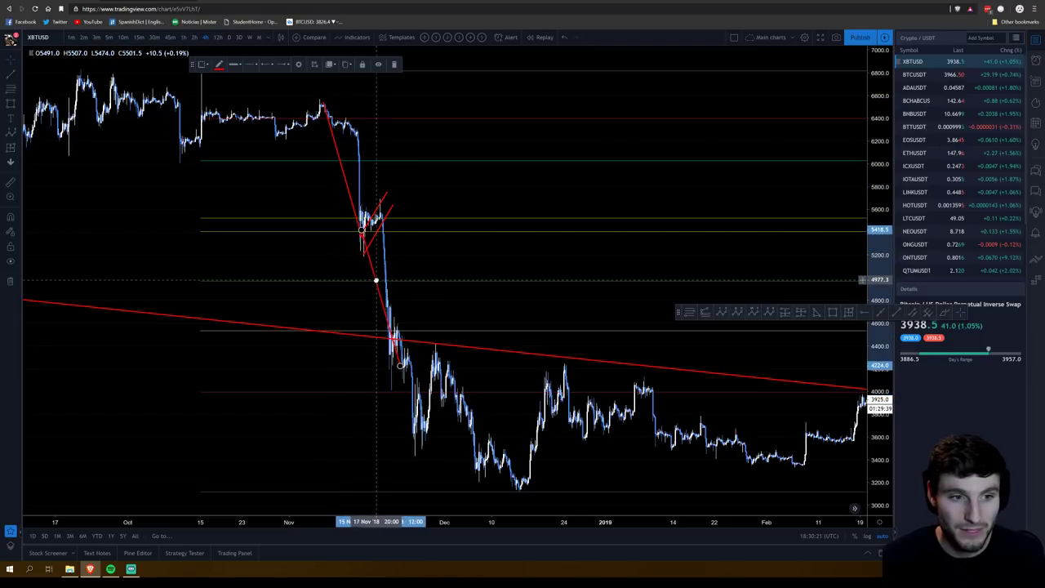
{"action": "left_click_drag", "start_coordinate": [400, 366], "coordinate": [383, 373]}
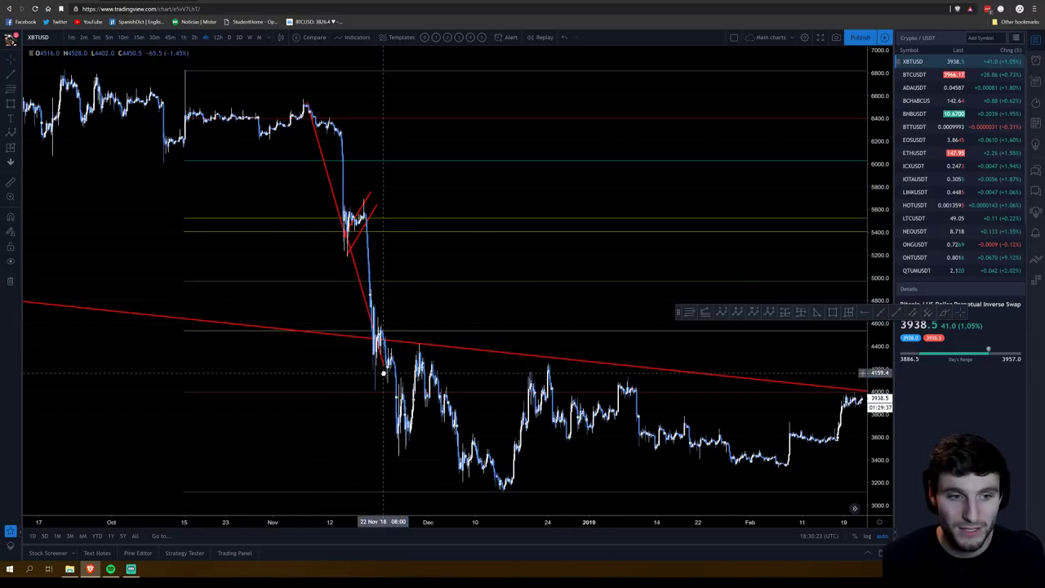
{"action": "left_click", "coordinate": [374, 369]}
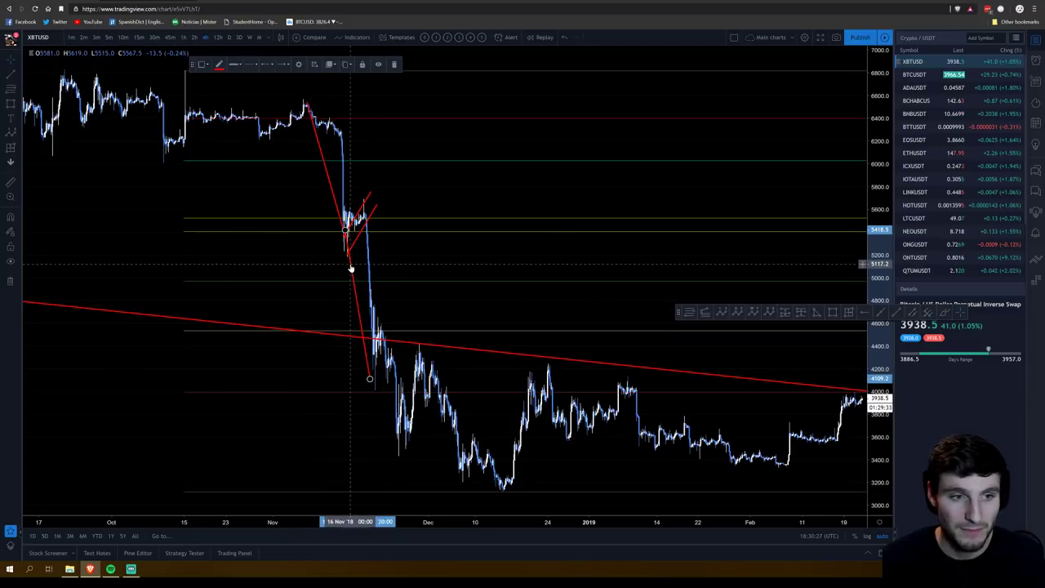
- Delete the red flag and pole lines drawn on the November 2018 drop
{"action": "left_click_drag", "start_coordinate": [350, 268], "coordinate": [357, 244]}
{"action": "double_click", "coordinate": [352, 222]}
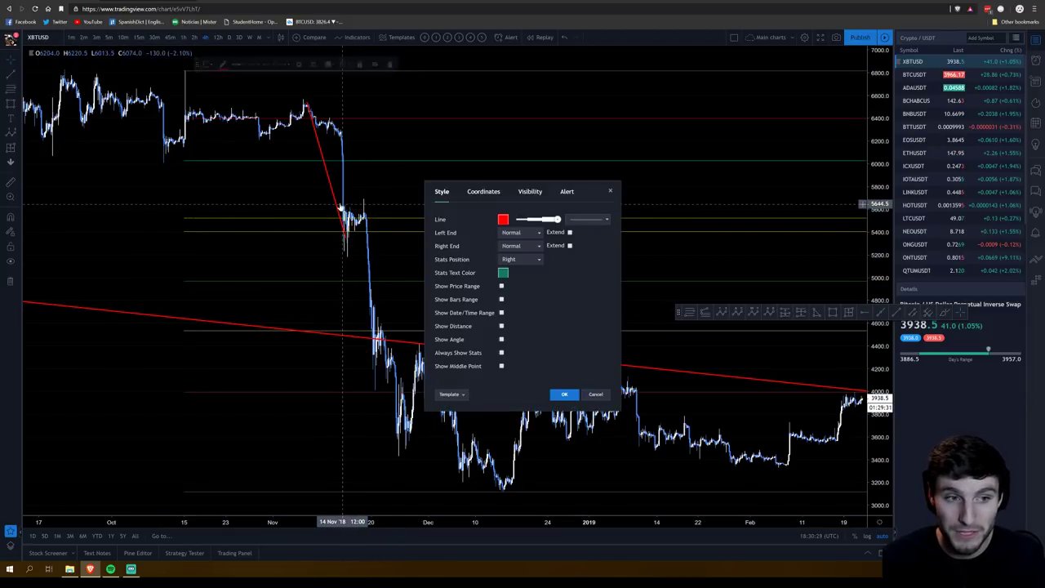
{"action": "key", "text": "Delete"}
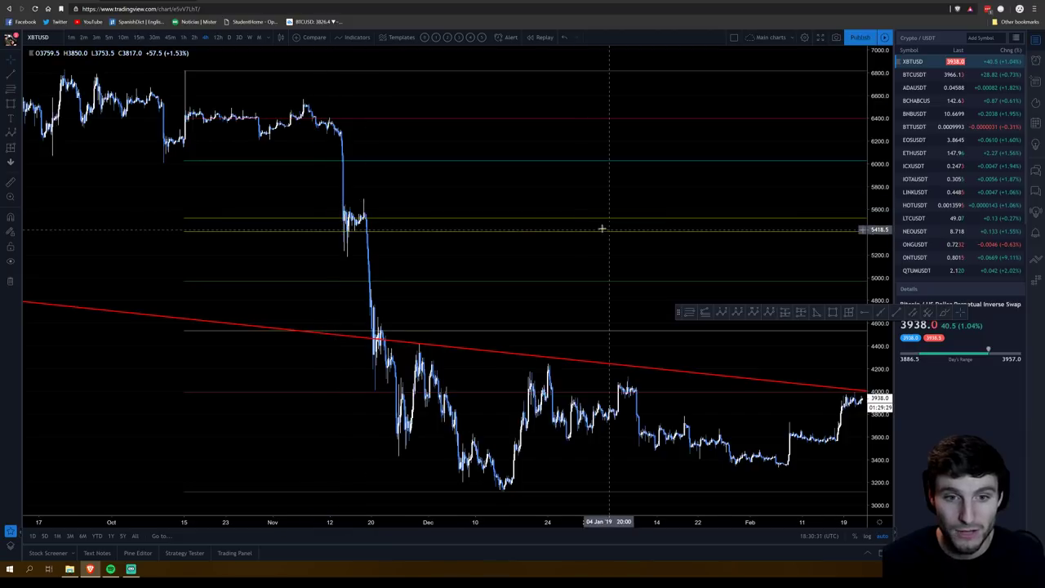
- Draw a flagpole trend line along the 8 February 2019 rally on XBTUSD, from about 3350.9 up to 3709.1
{"action": "scroll", "coordinate": [602, 226], "scroll_direction": "up", "scroll_amount": 5}
{"action": "left_click_drag", "start_coordinate": [392, 304], "coordinate": [831, 346]}
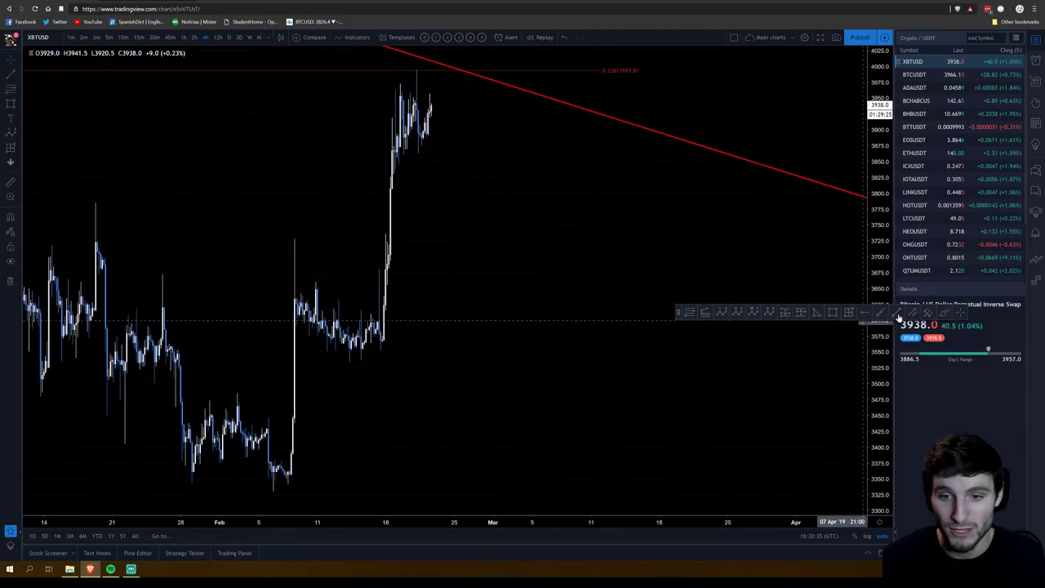
{"action": "left_click", "coordinate": [898, 315]}
{"action": "left_click", "coordinate": [290, 477]}
{"action": "left_click", "coordinate": [294, 249]}
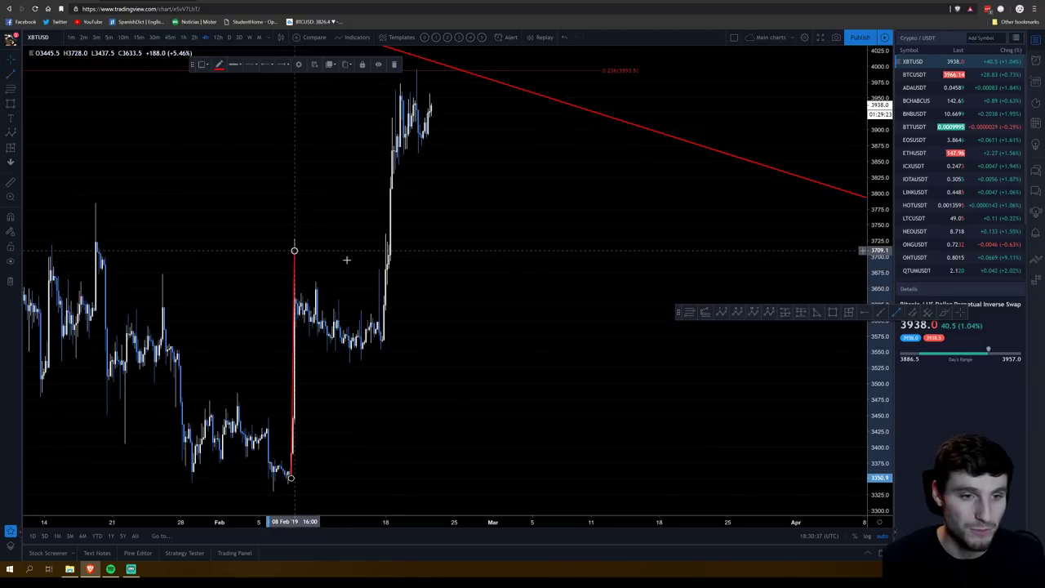
- Draw the flag's falling upper trend line from the pole top at about 3711 to about 3558 on 18 February
{"action": "left_click", "coordinate": [891, 311]}
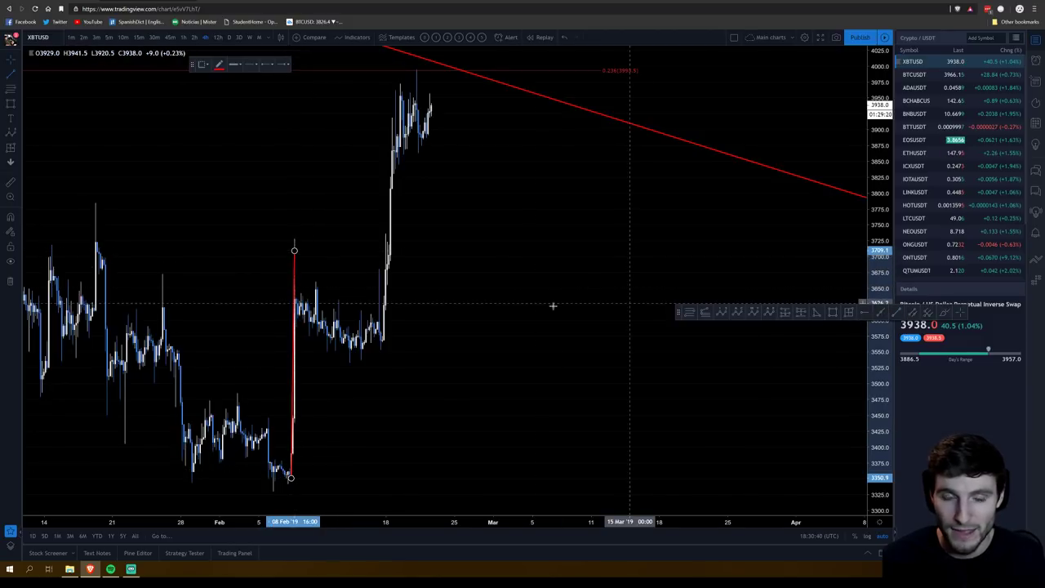
{"action": "left_click", "coordinate": [294, 250]}
{"action": "left_click", "coordinate": [393, 346]}
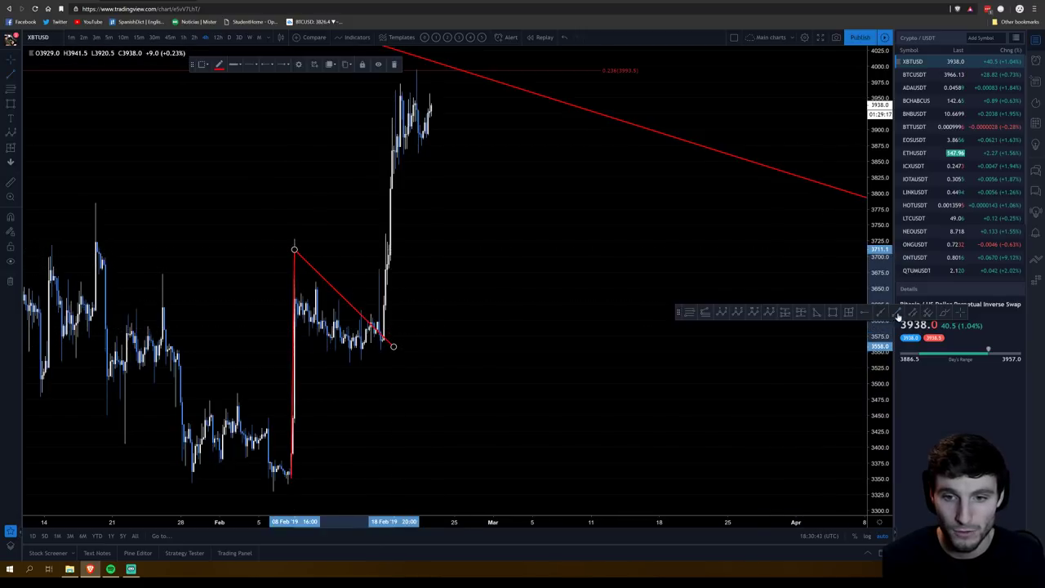
- Draw the flag's lower trend line from about 3638.4 on 7 February to 3509.8 on 16 February
{"action": "left_click", "coordinate": [898, 315]}
{"action": "left_click", "coordinate": [289, 290]}
{"action": "left_click", "coordinate": [371, 377]}
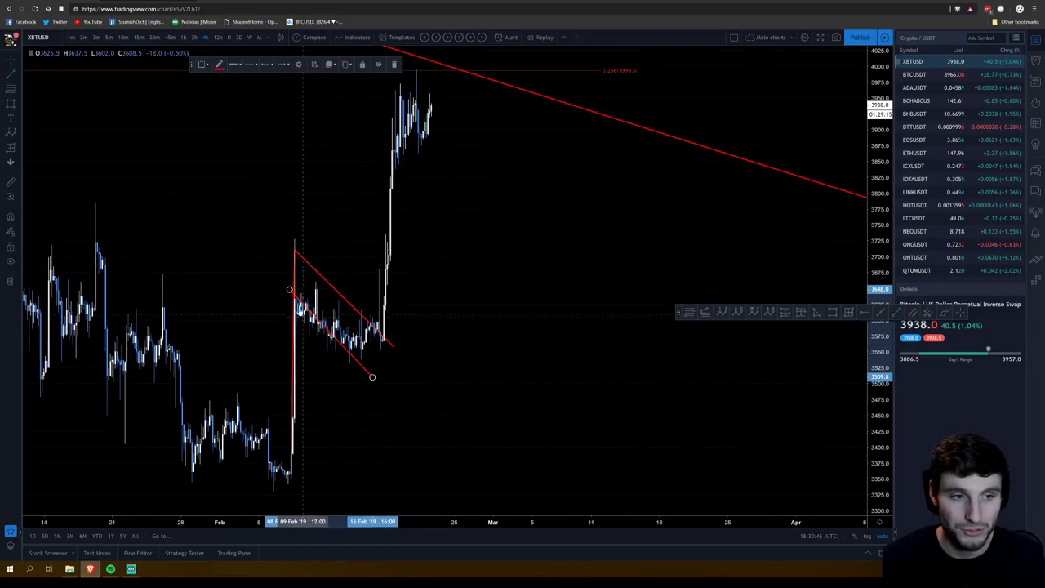
{"action": "left_click_drag", "start_coordinate": [289, 290], "coordinate": [281, 296]}
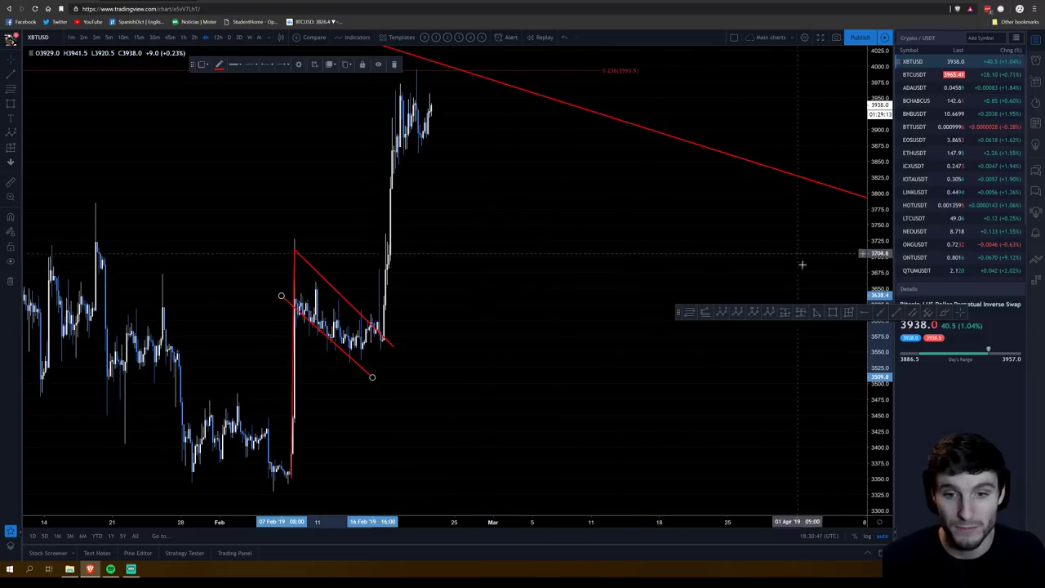
- Draw a trend line along the breakout rally from about 3521.3 on 16 February up to 3992.1 on XBTUSD
{"action": "left_click", "coordinate": [896, 315]}
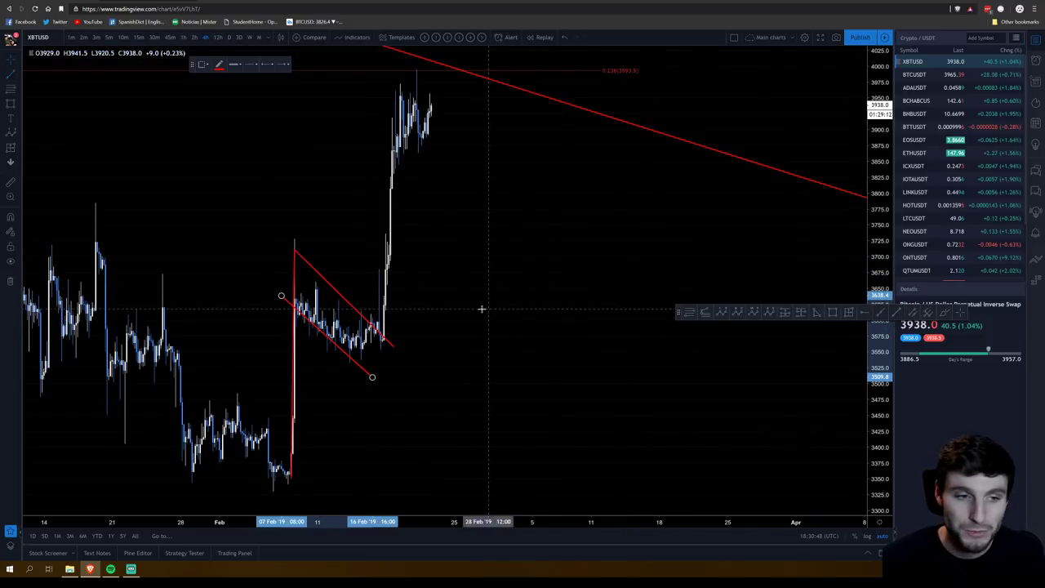
{"action": "left_click", "coordinate": [373, 369]}
{"action": "left_click", "coordinate": [402, 71]}
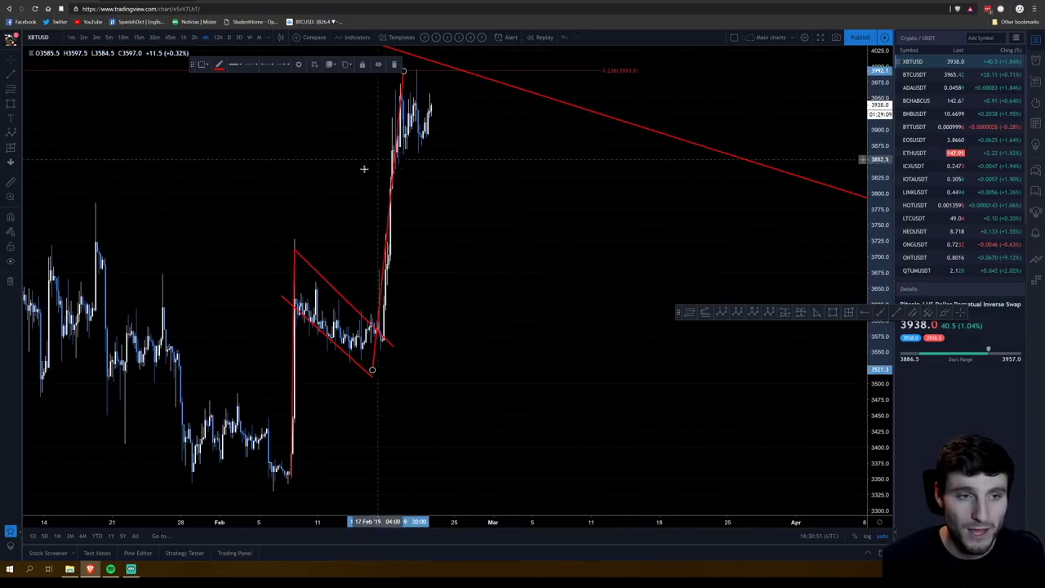
{"action": "scroll", "coordinate": [411, 305], "scroll_direction": "up", "scroll_amount": 1}
{"action": "scroll", "coordinate": [411, 305], "scroll_direction": "left", "scroll_amount": 2}
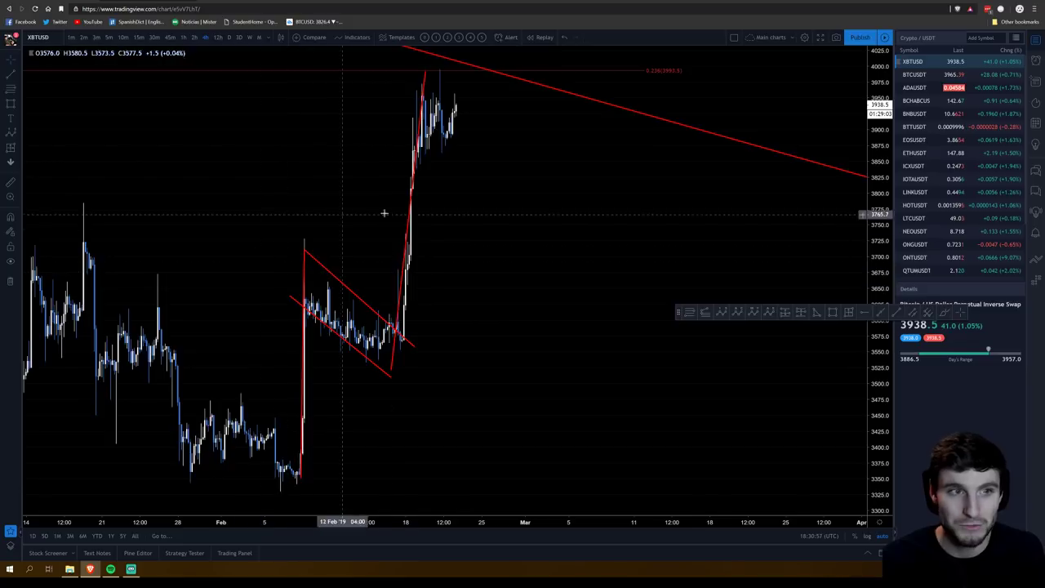
{"action": "scroll", "coordinate": [607, 305], "scroll_direction": "down", "scroll_amount": 5}
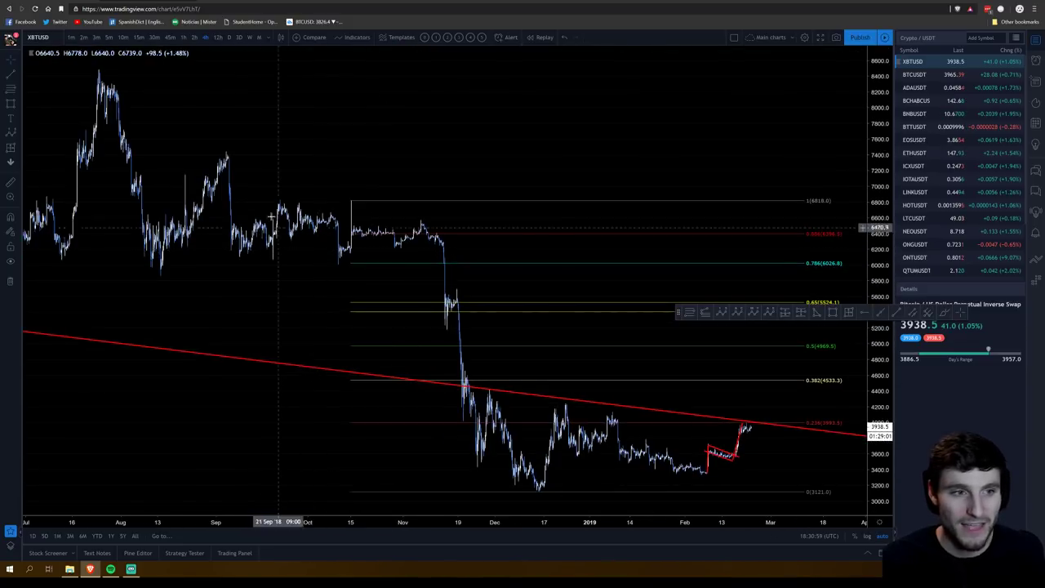
{"action": "scroll", "coordinate": [278, 311], "scroll_direction": "down", "scroll_amount": 3}
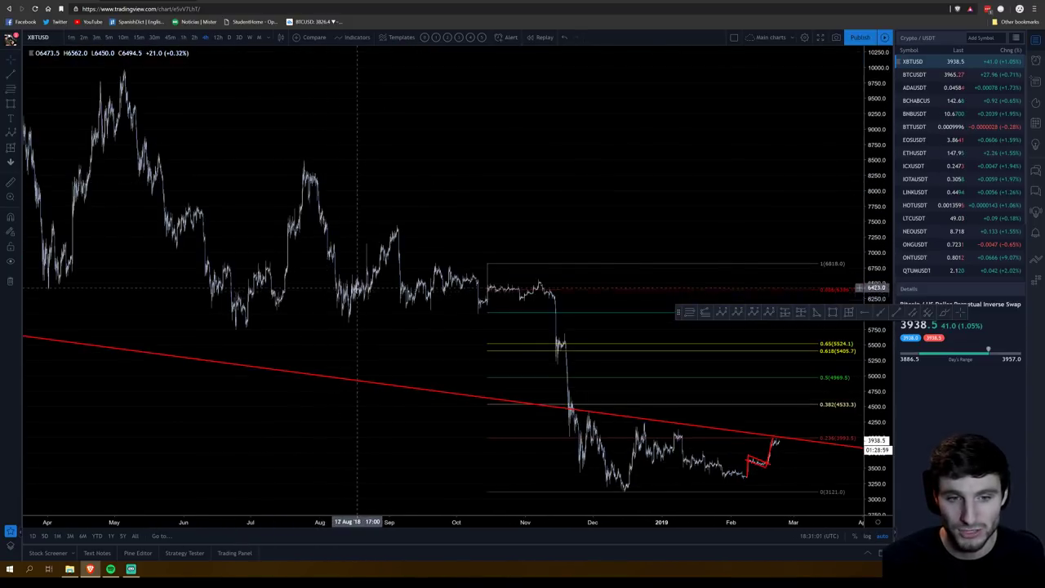
{"action": "scroll", "coordinate": [310, 294], "scroll_direction": "up", "scroll_amount": 6}
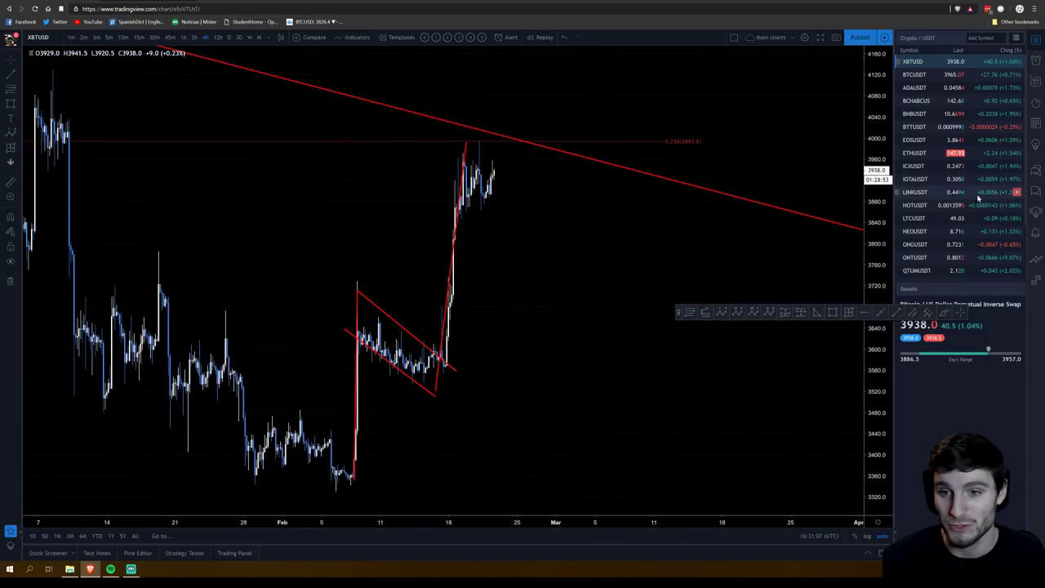
- Open the XLMUSDT chart and delete the A-B-C correction projected after wave 5
{"action": "scroll", "coordinate": [939, 208], "scroll_direction": "down", "scroll_amount": 1}
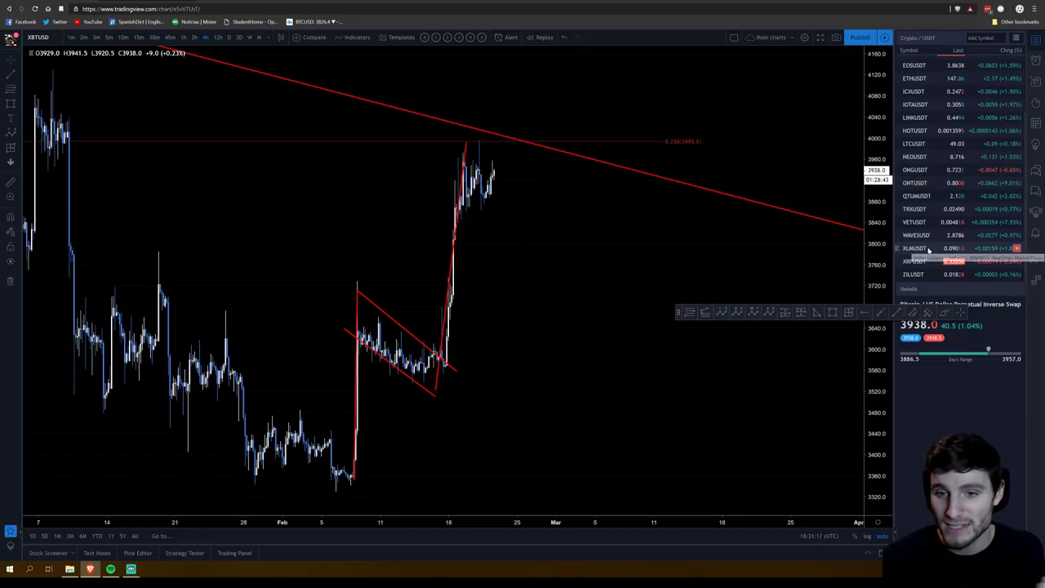
{"action": "left_click", "coordinate": [929, 248]}
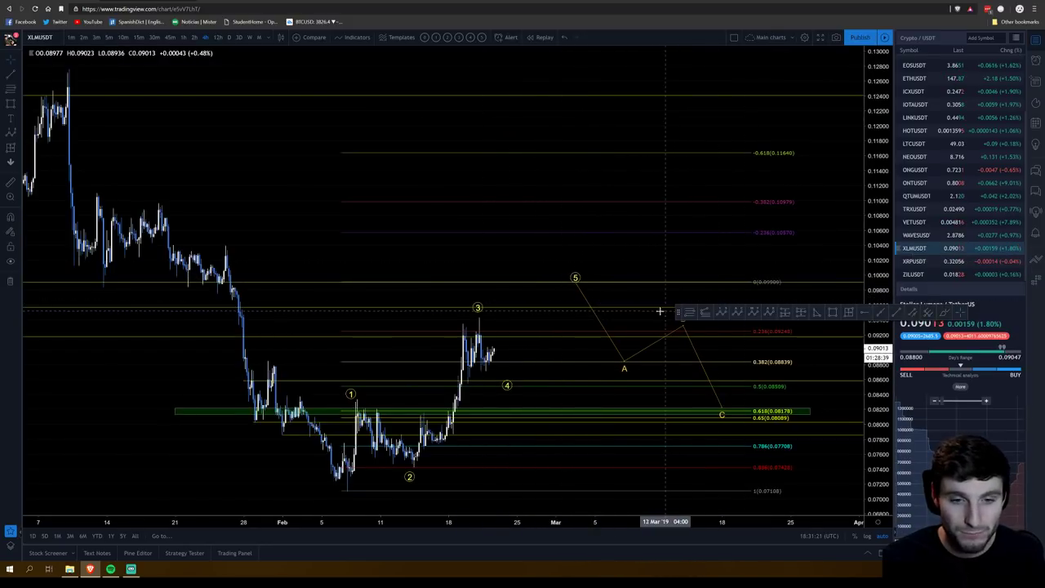
{"action": "key", "text": "Delete"}
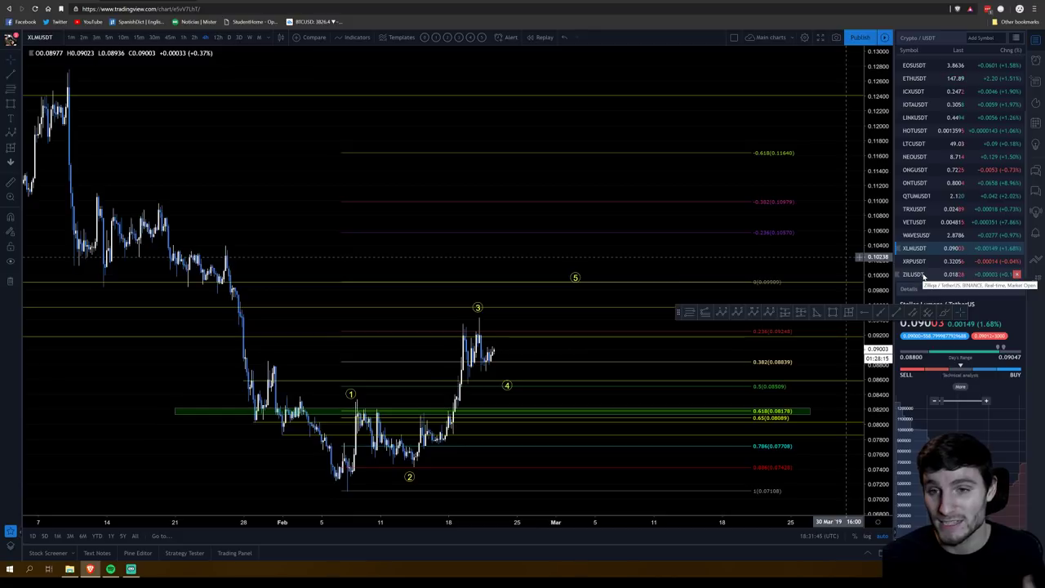
- Reopen the XBTUSD chart on the 1-hour timeframe and examine the price range formed since 18 February
{"action": "scroll", "coordinate": [927, 261], "scroll_direction": "up", "scroll_amount": 3}
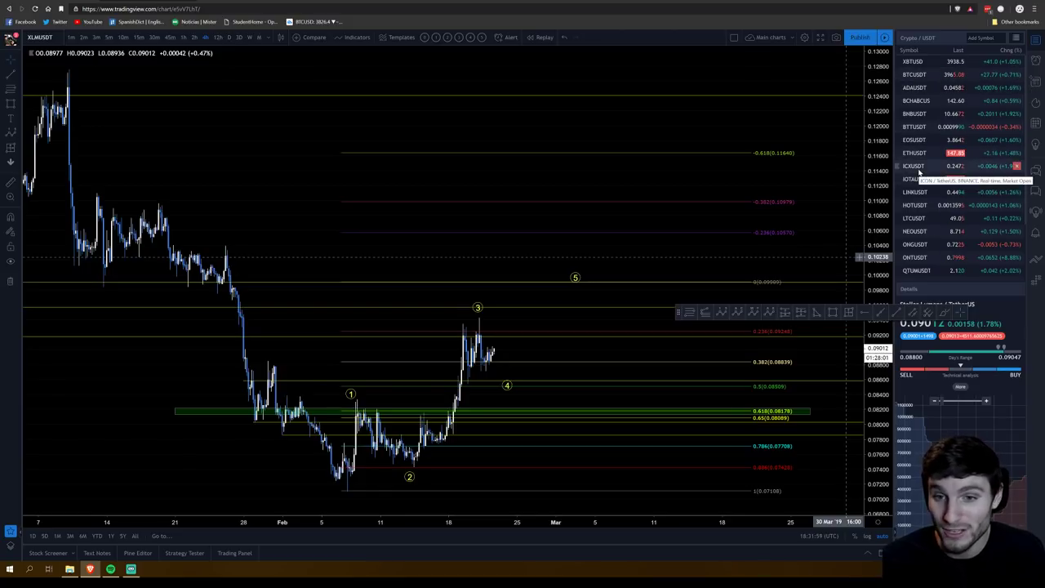
{"action": "left_click", "coordinate": [923, 62]}
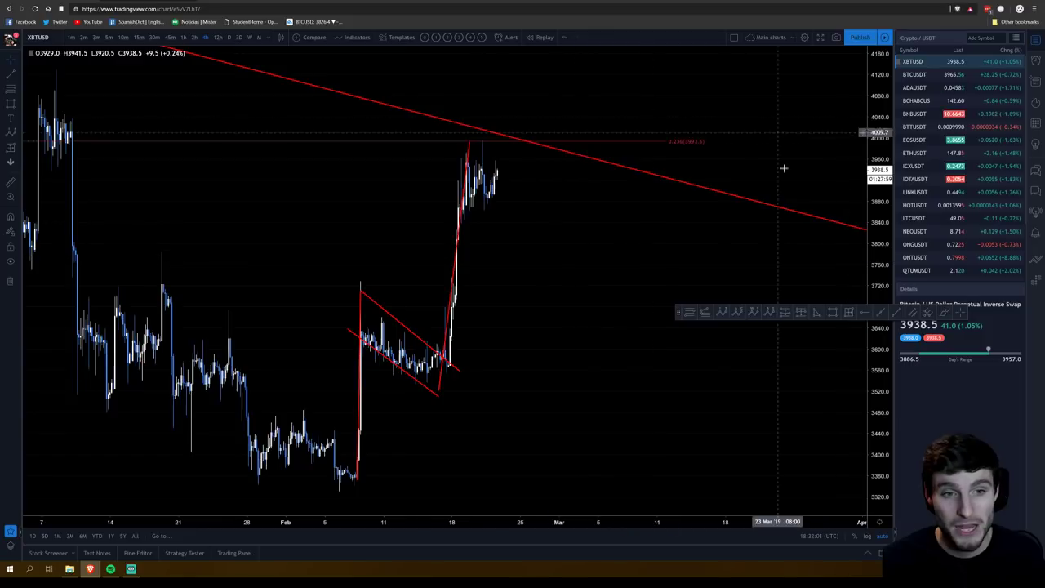
{"action": "scroll", "coordinate": [625, 218], "scroll_direction": "up", "scroll_amount": 3}
{"action": "left_click_drag", "start_coordinate": [364, 250], "coordinate": [686, 221]}
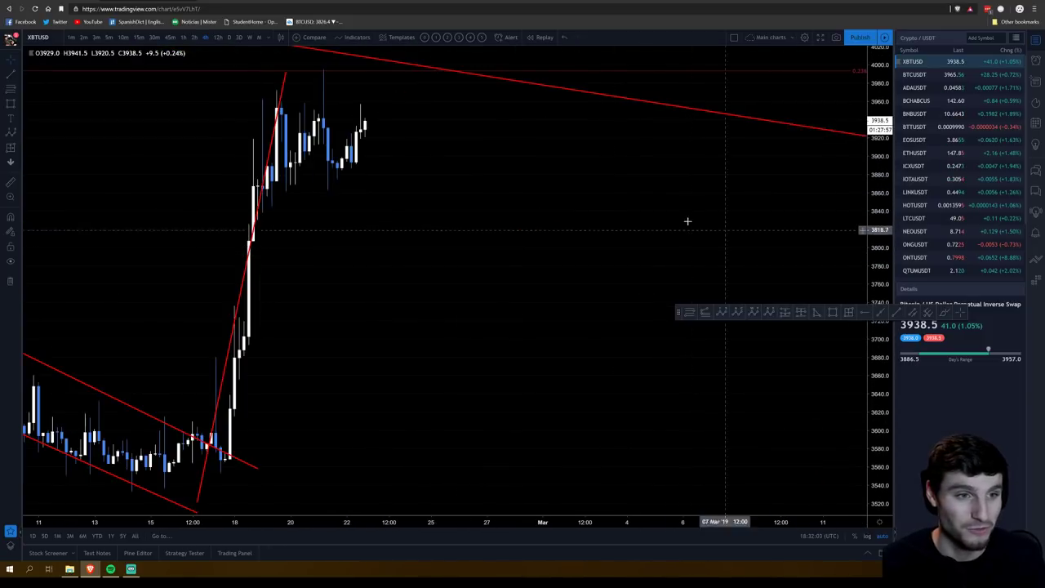
{"action": "scroll", "coordinate": [446, 257], "scroll_direction": "up", "scroll_amount": 3}
{"action": "scroll", "coordinate": [546, 289], "scroll_direction": "down", "scroll_amount": 1}
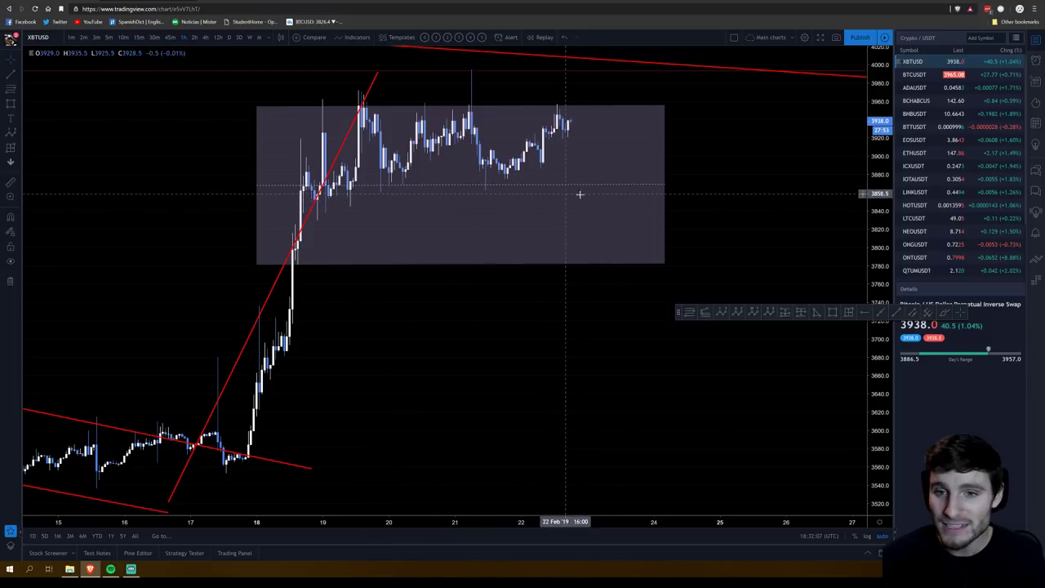
- Check the hourly VETUSDT chart's wave (4) projection, and return to XBTUSD to examine its shaded range
{"action": "scroll", "coordinate": [947, 204], "scroll_direction": "down", "scroll_amount": 2}
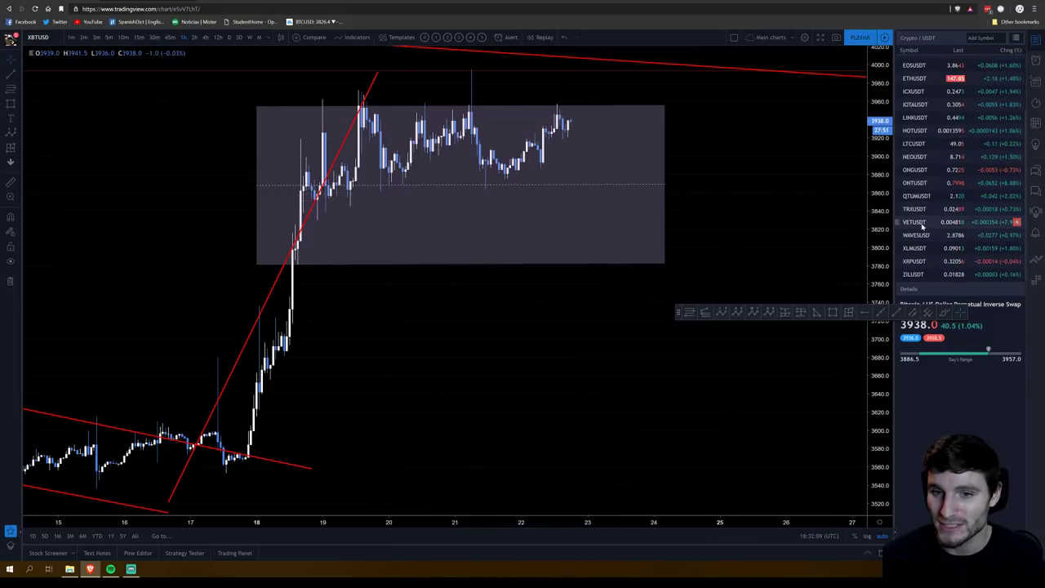
{"action": "left_click", "coordinate": [918, 223]}
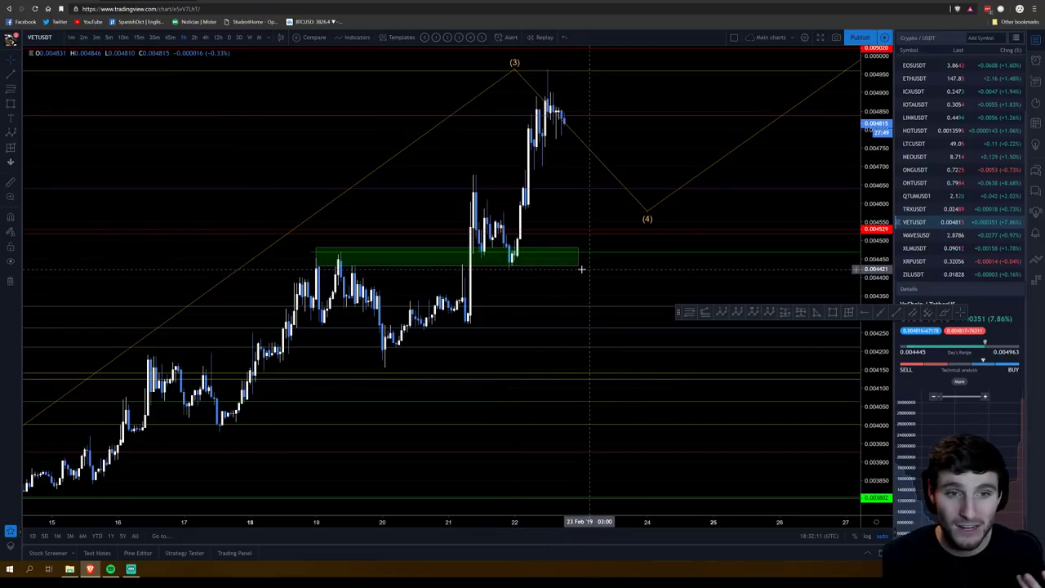
{"action": "scroll", "coordinate": [939, 122], "scroll_direction": "up", "scroll_amount": 3}
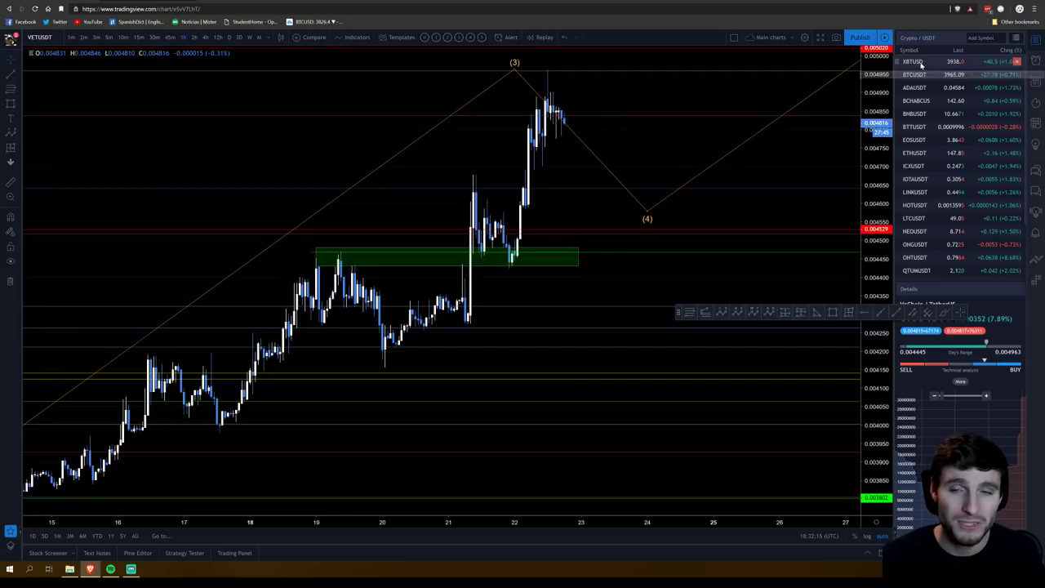
{"action": "left_click", "coordinate": [925, 63]}
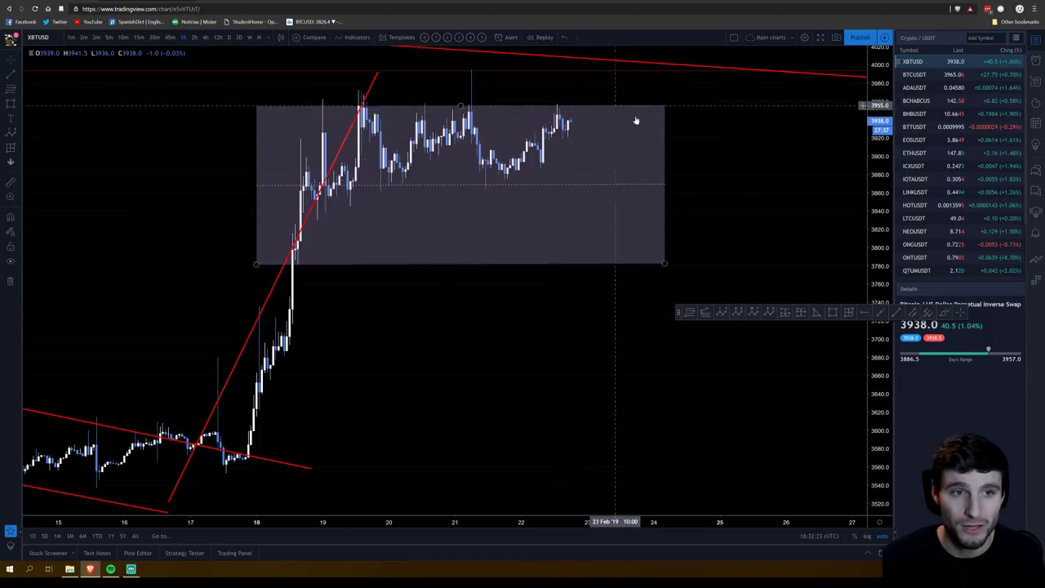
{"action": "scroll", "coordinate": [653, 139], "scroll_direction": "up", "scroll_amount": 3}
{"action": "scroll", "coordinate": [572, 122], "scroll_direction": "left", "scroll_amount": 2}
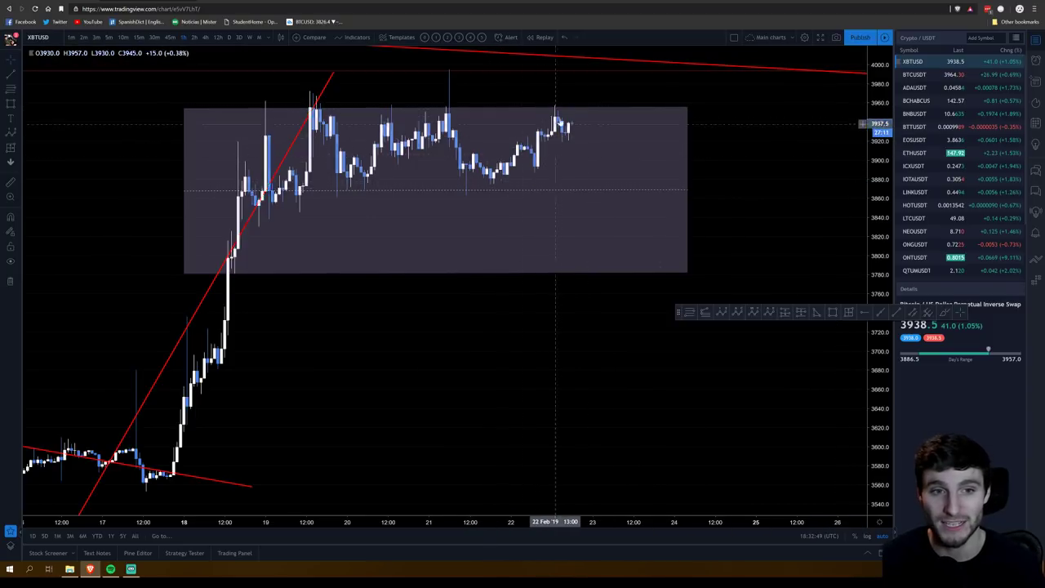
- Open SPX from the Stocks watchlist and move the wave B label to the 22 February high at about 2794.64
{"action": "left_click", "coordinate": [1015, 39]}
{"action": "left_click", "coordinate": [981, 213]}
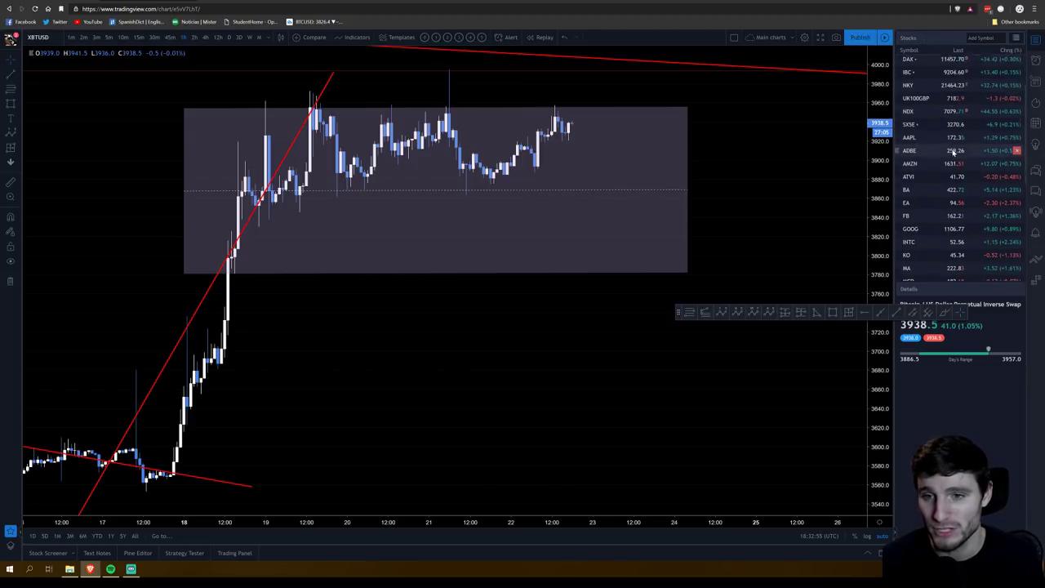
{"action": "left_click", "coordinate": [908, 62]}
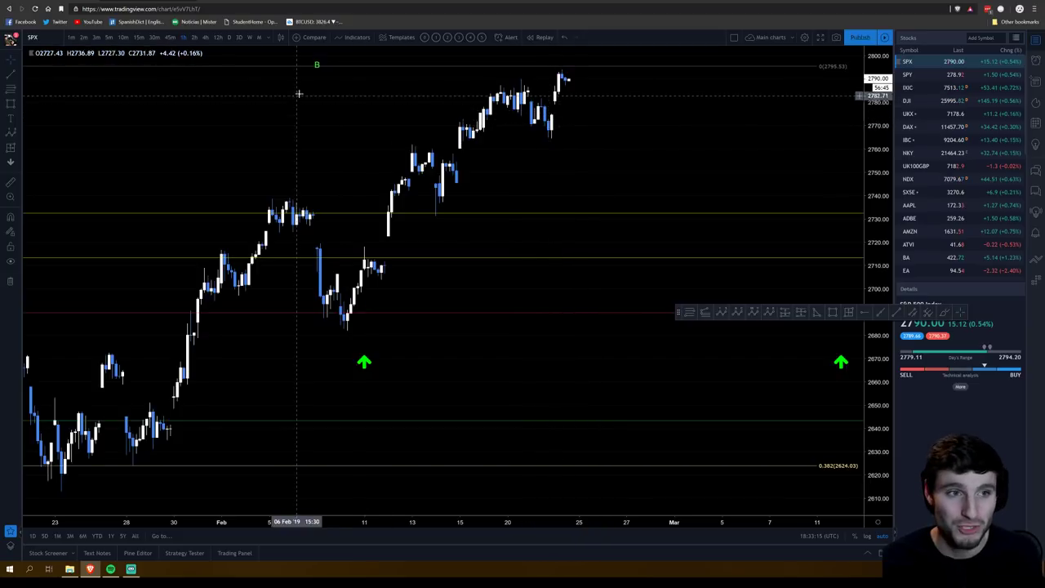
{"action": "left_click_drag", "start_coordinate": [318, 66], "coordinate": [569, 72]}
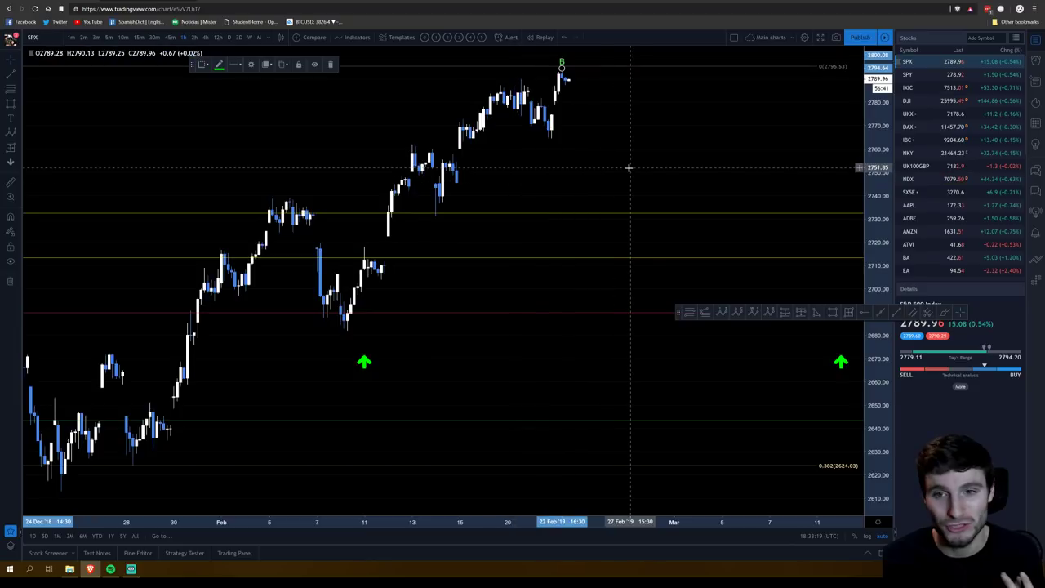
{"action": "left_click", "coordinate": [597, 128]}
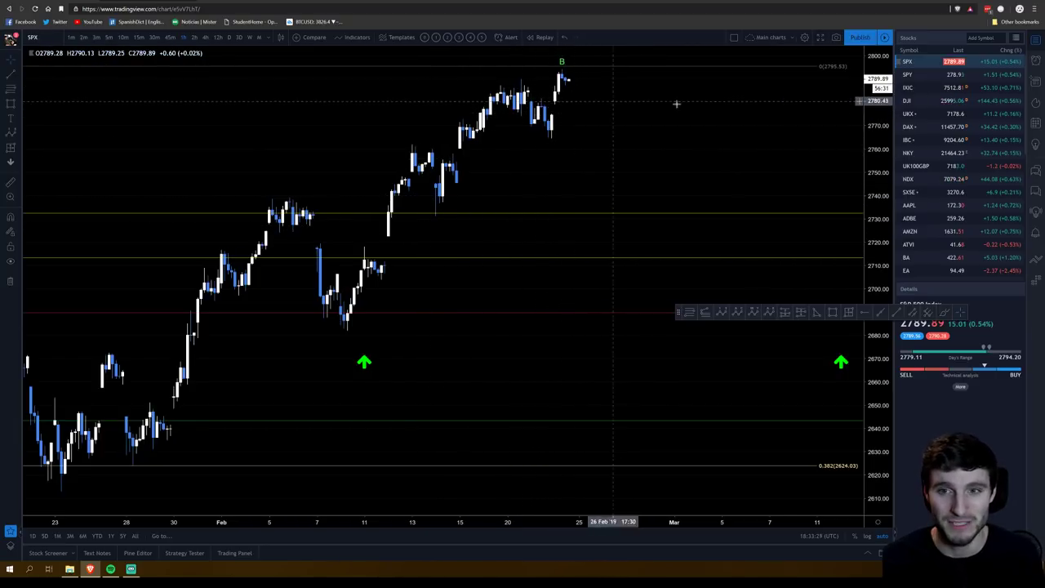
- Switch to the Crypyo / BTC watchlist and open the VETBTC chart
{"action": "left_click", "coordinate": [1016, 37]}
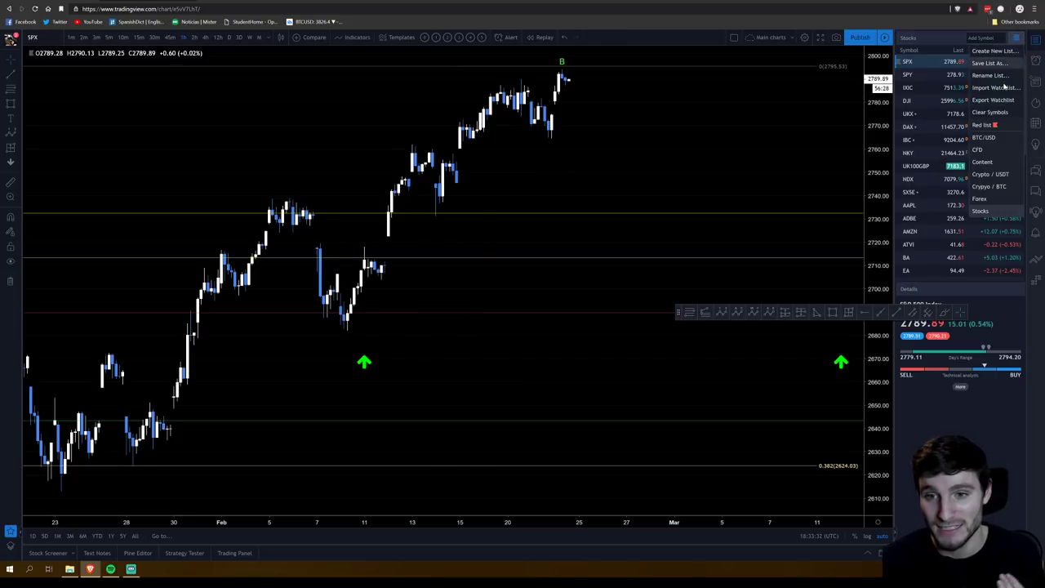
{"action": "left_click", "coordinate": [993, 188]}
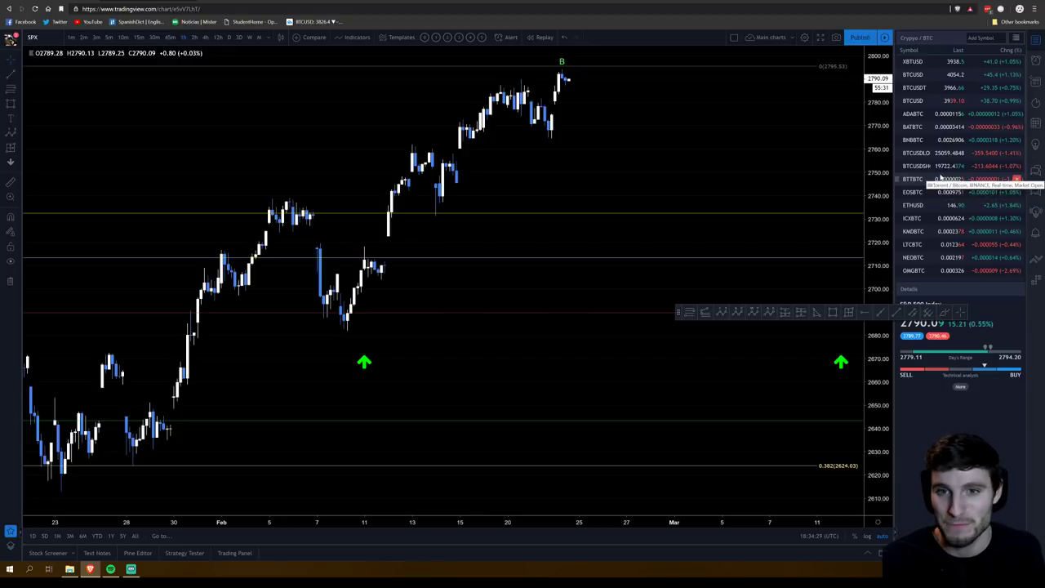
{"action": "scroll", "coordinate": [940, 177], "scroll_direction": "down", "scroll_amount": 2}
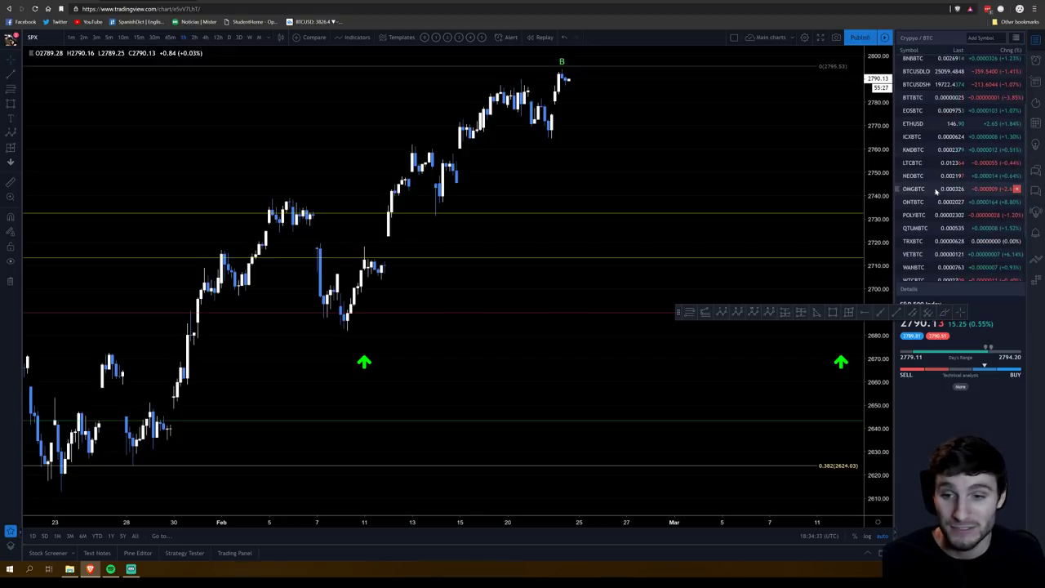
{"action": "scroll", "coordinate": [938, 213], "scroll_direction": "down", "scroll_amount": 2}
{"action": "left_click", "coordinate": [937, 183]}
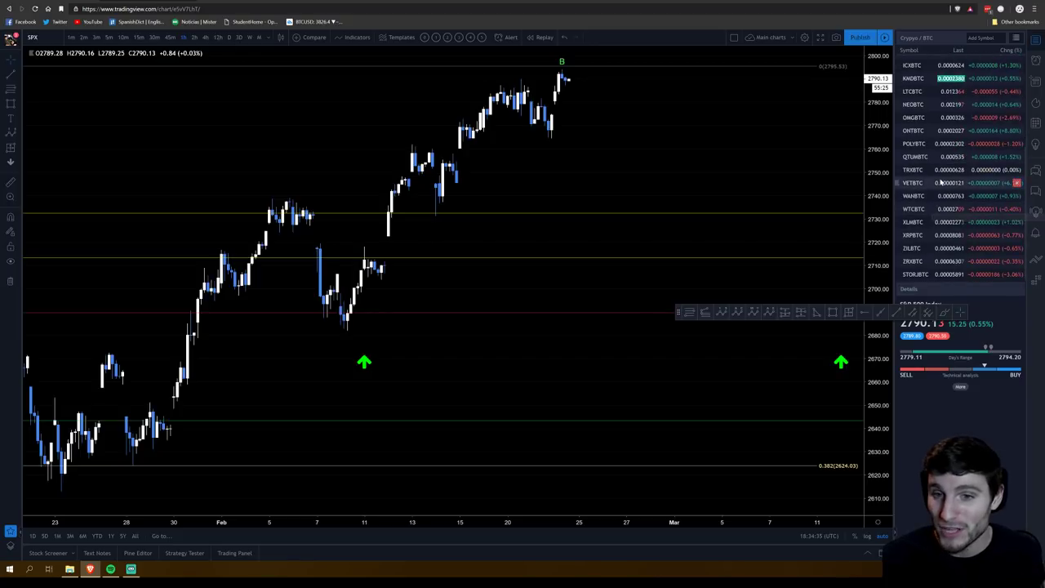
- Open ONTUSDT from the Crypto / USDT watchlist and apply the saved indicator template with MACD, EMAs, volume profile and RSI
{"action": "scroll", "coordinate": [947, 179], "scroll_direction": "up", "scroll_amount": 3}
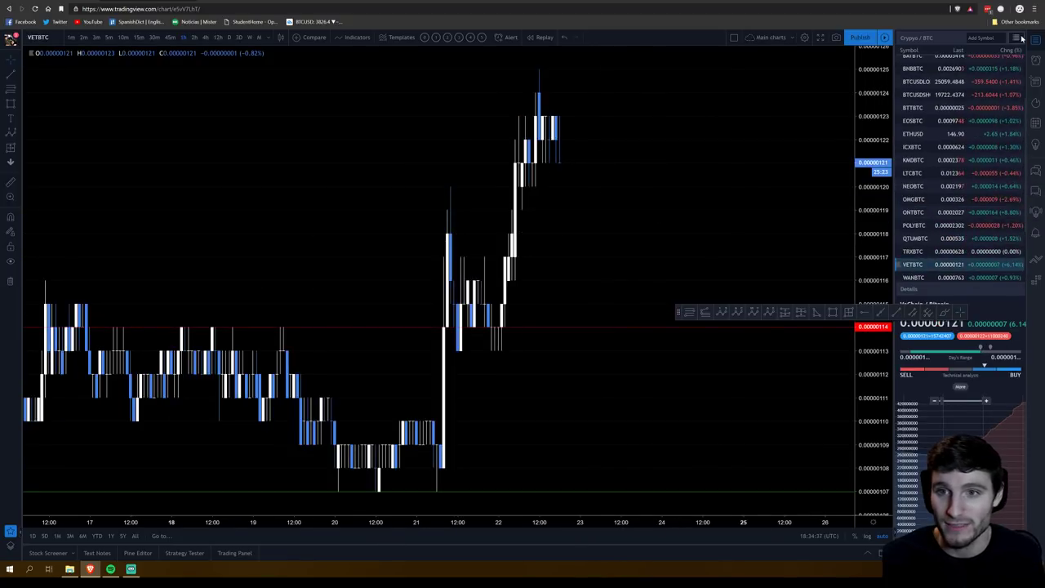
{"action": "left_click", "coordinate": [1016, 38]}
{"action": "left_click", "coordinate": [1001, 175]}
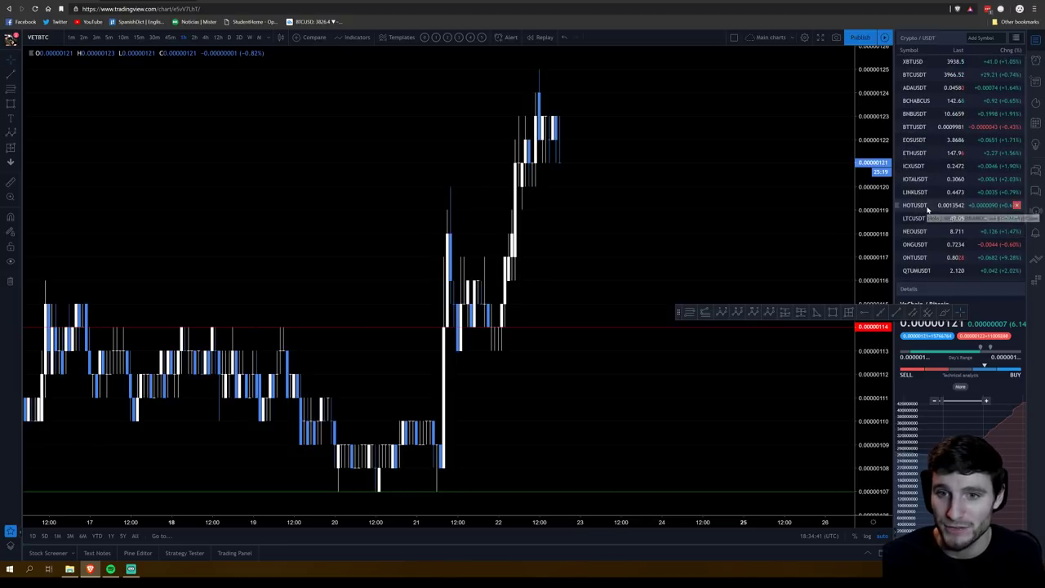
{"action": "scroll", "coordinate": [932, 196], "scroll_direction": "down", "scroll_amount": 1}
{"action": "left_click", "coordinate": [928, 217]}
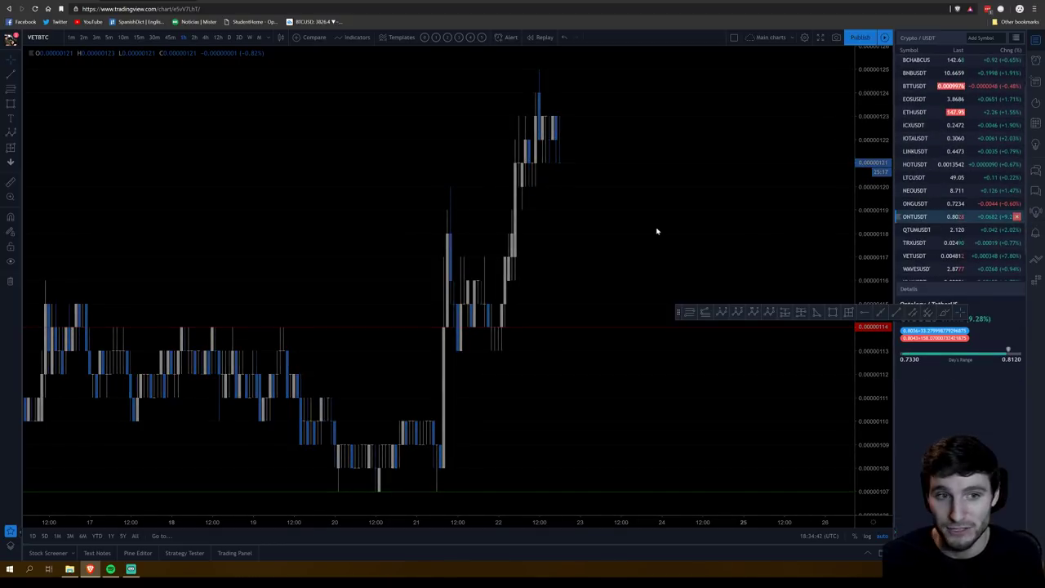
{"action": "scroll", "coordinate": [702, 207], "scroll_direction": "up", "scroll_amount": 5}
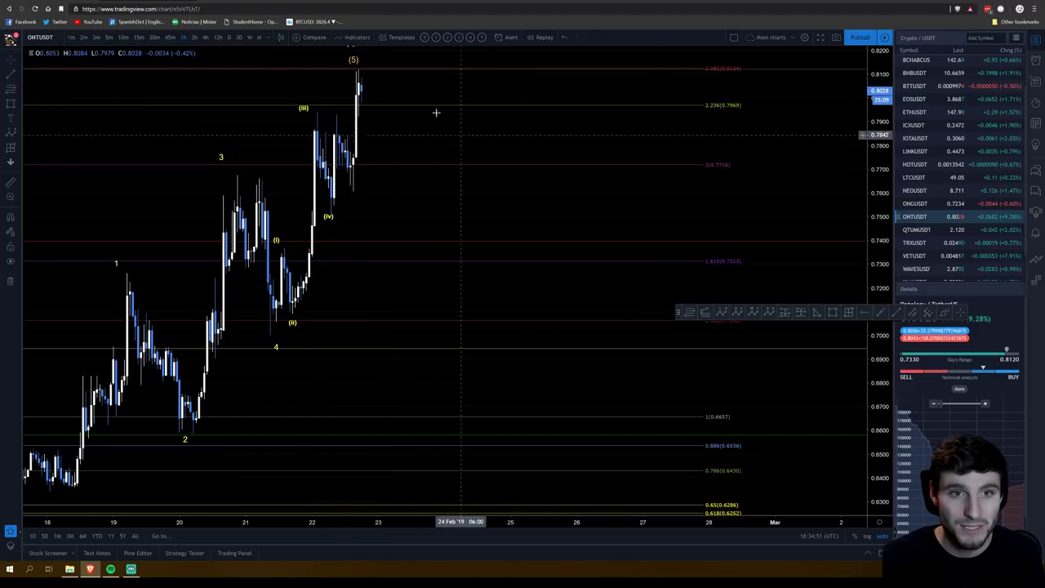
{"action": "left_click", "coordinate": [449, 38]}
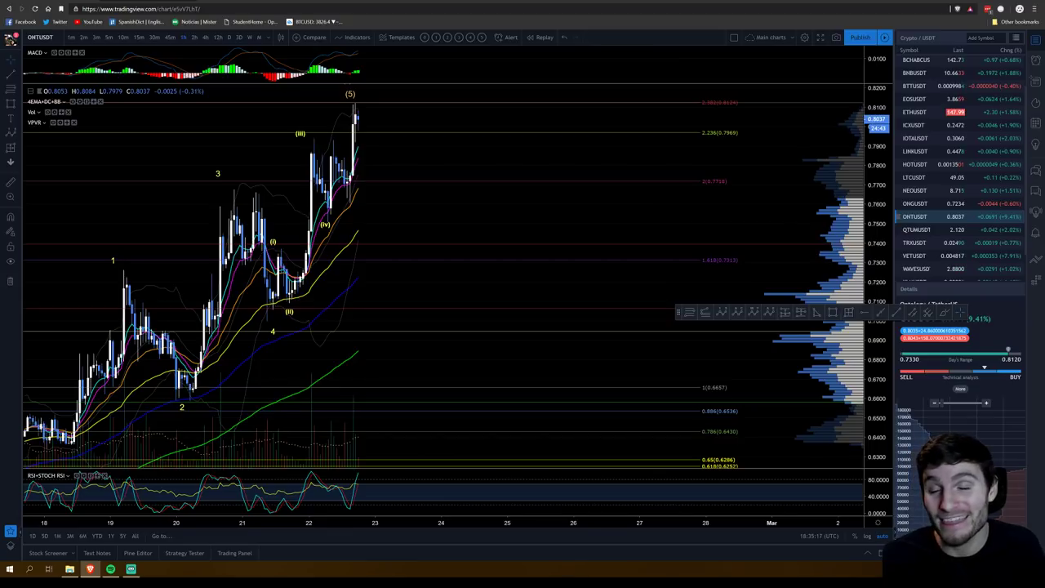
- Switch to Twitter, open the account's own profile page and highlight its following and follower counts
{"action": "key", "text": "ctrl+Tab"}
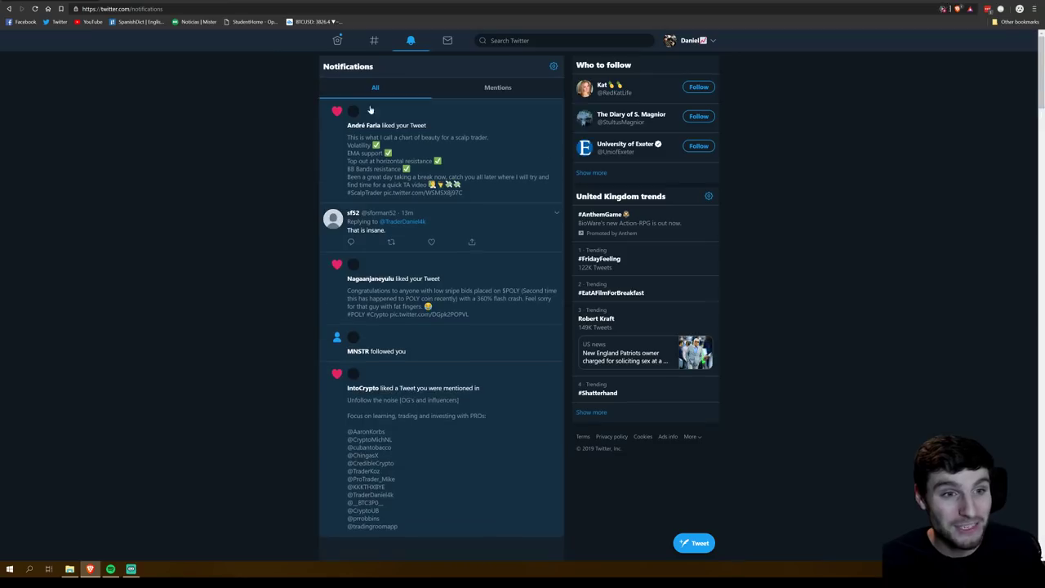
{"action": "left_click", "coordinate": [703, 45]}
{"action": "left_click", "coordinate": [952, 127]}
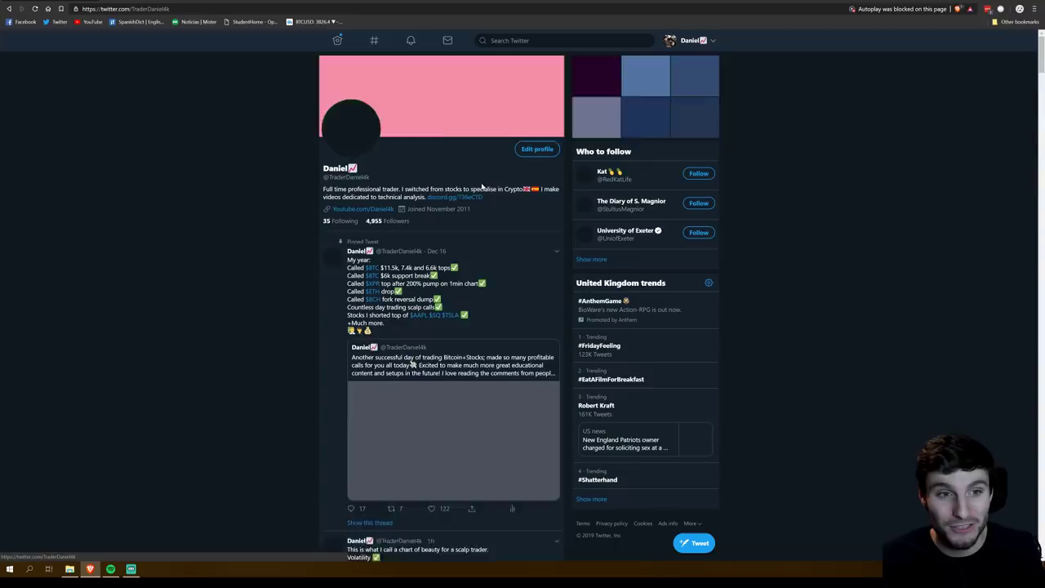
{"action": "left_click_drag", "start_coordinate": [405, 230], "coordinate": [322, 229]}
{"action": "left_click", "coordinate": [295, 229]}
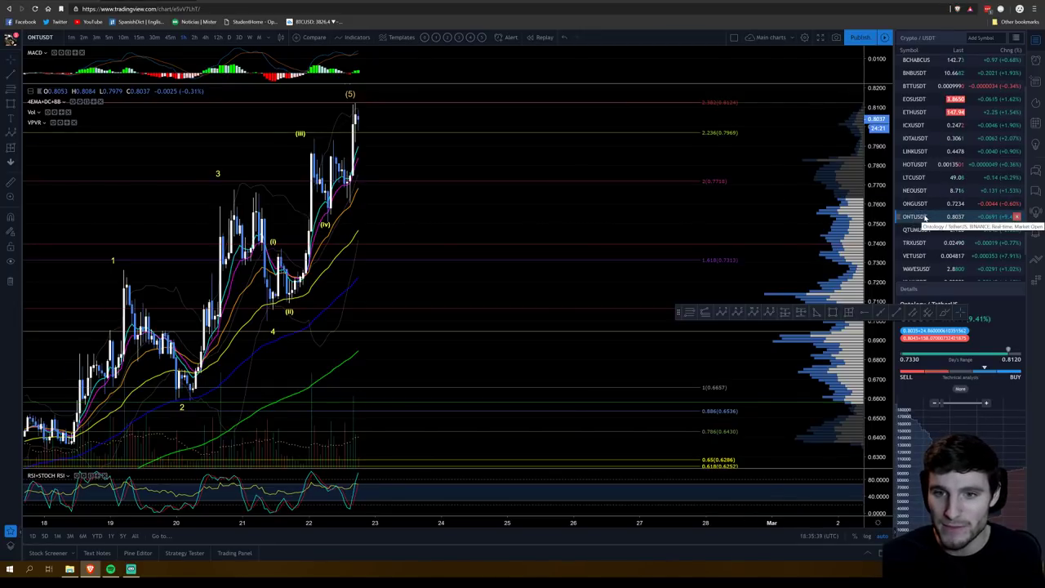
- Switch back to TradingView and open the NEOUSDT chart
{"action": "left_click", "coordinate": [917, 190]}
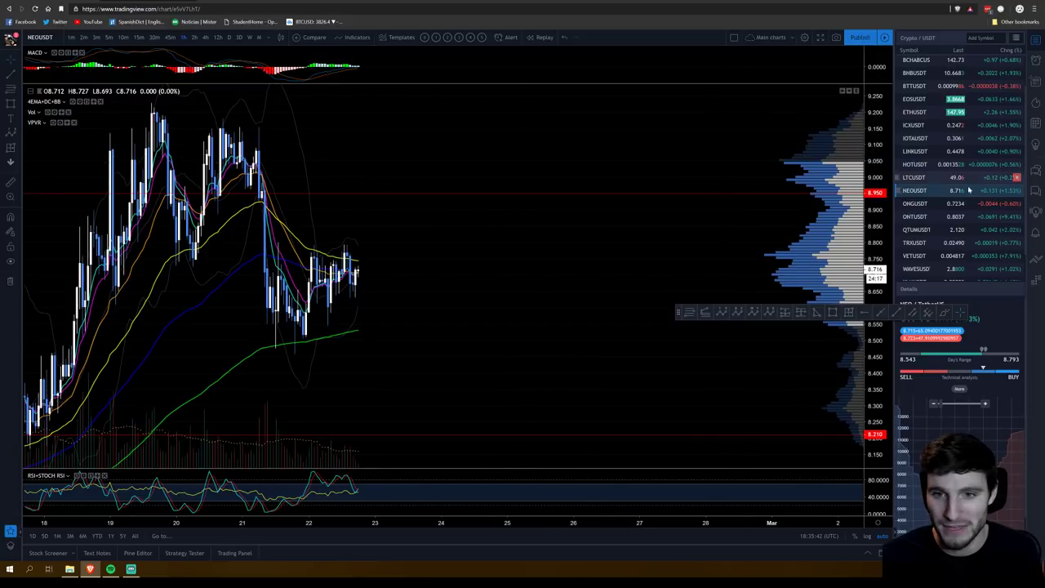
- Show the account's Twitter profile page again and return to the NEOUSDT chart in TradingView
{"action": "key", "text": "ctrl+Tab"}
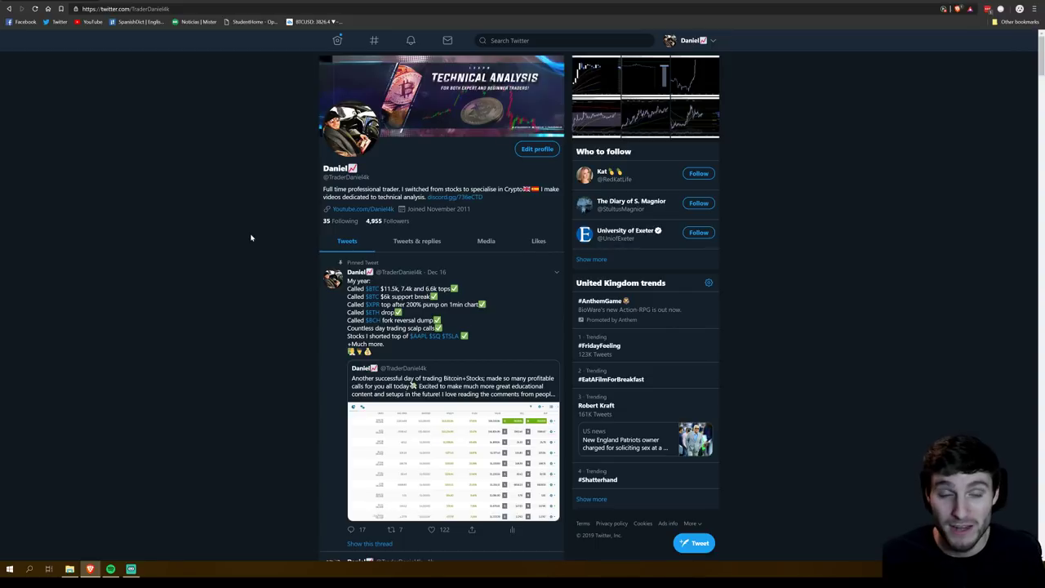
{"action": "key", "text": "ctrl+shift+Tab"}
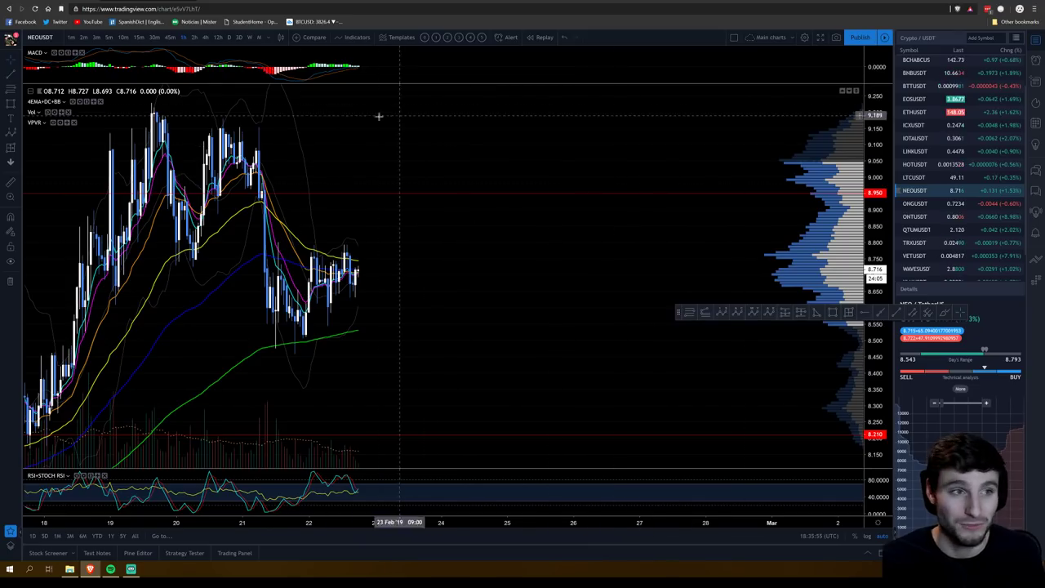
{"action": "key", "text": "ctrl+Tab"}
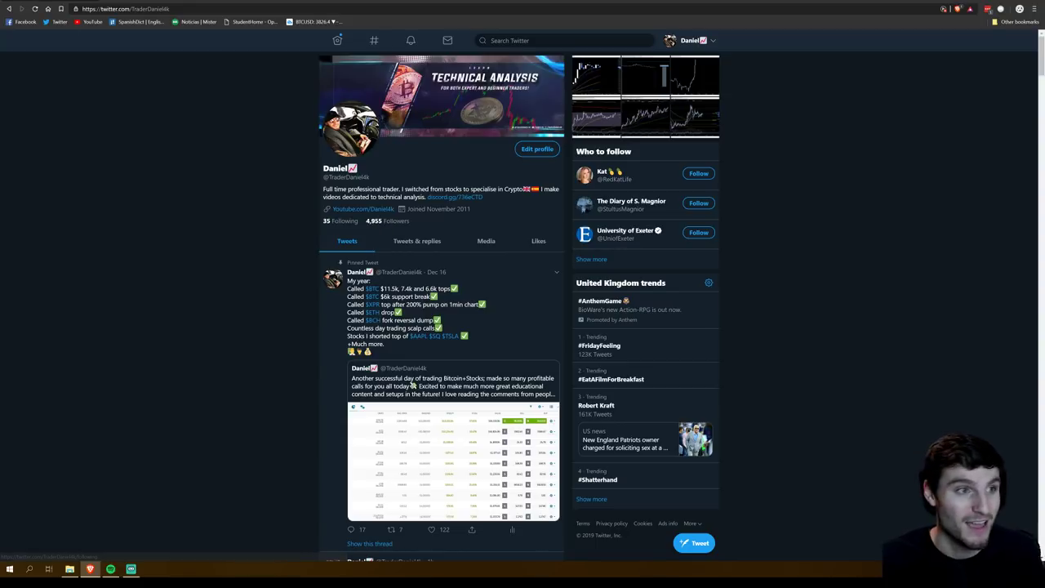
{"action": "key", "text": "ctrl+Tab"}
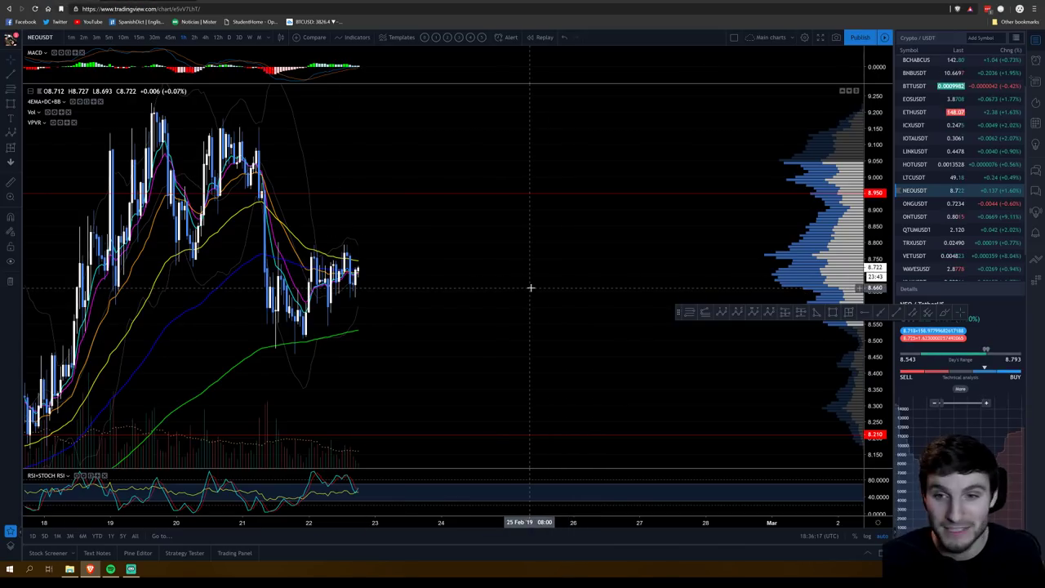
{"action": "scroll", "coordinate": [533, 288], "scroll_direction": "down", "scroll_amount": 2}
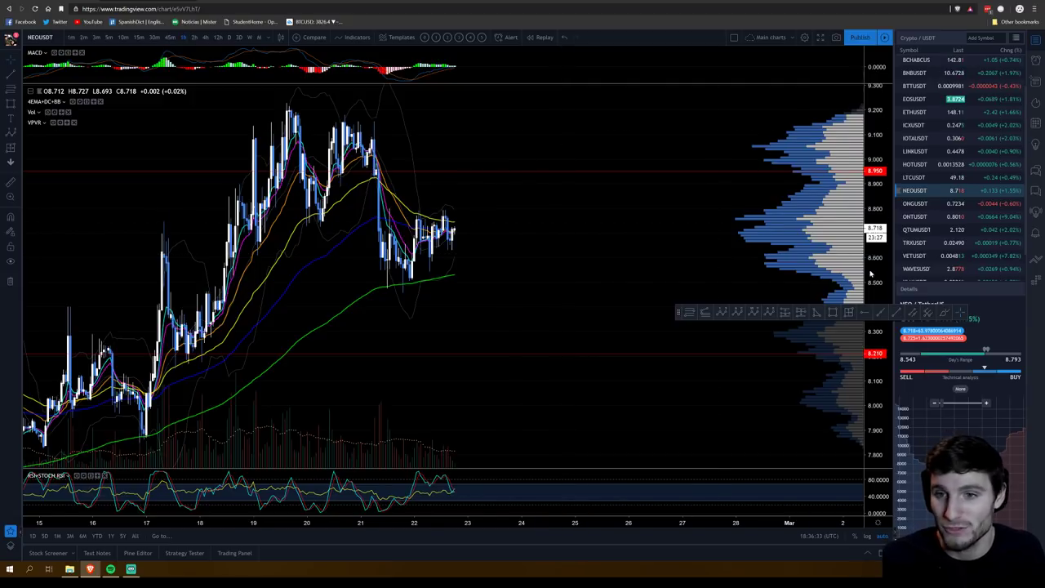
{"action": "scroll", "coordinate": [849, 218], "scroll_direction": "up", "scroll_amount": 2}
{"action": "scroll", "coordinate": [912, 186], "scroll_direction": "down", "scroll_amount": 3}
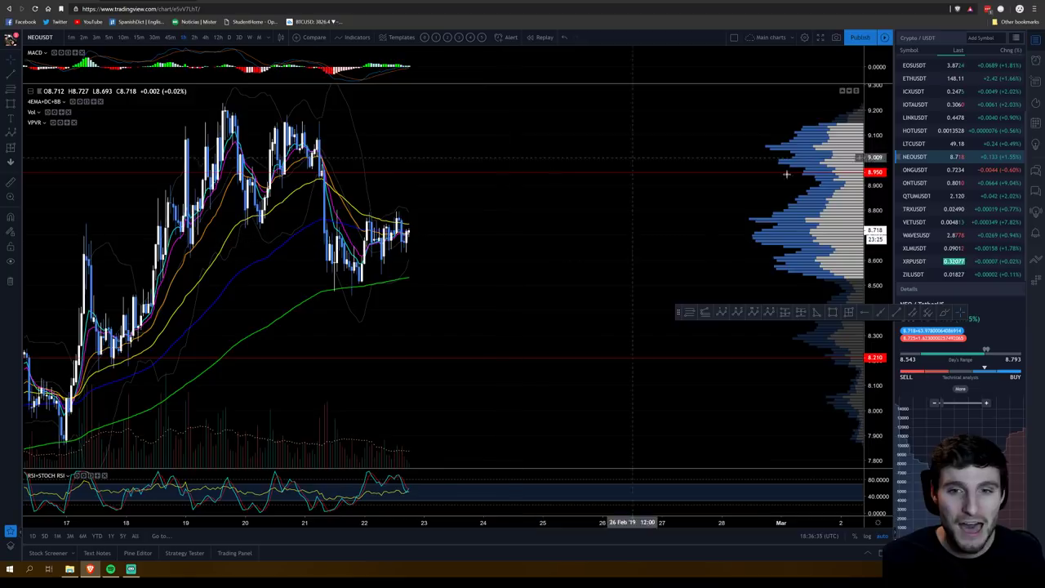